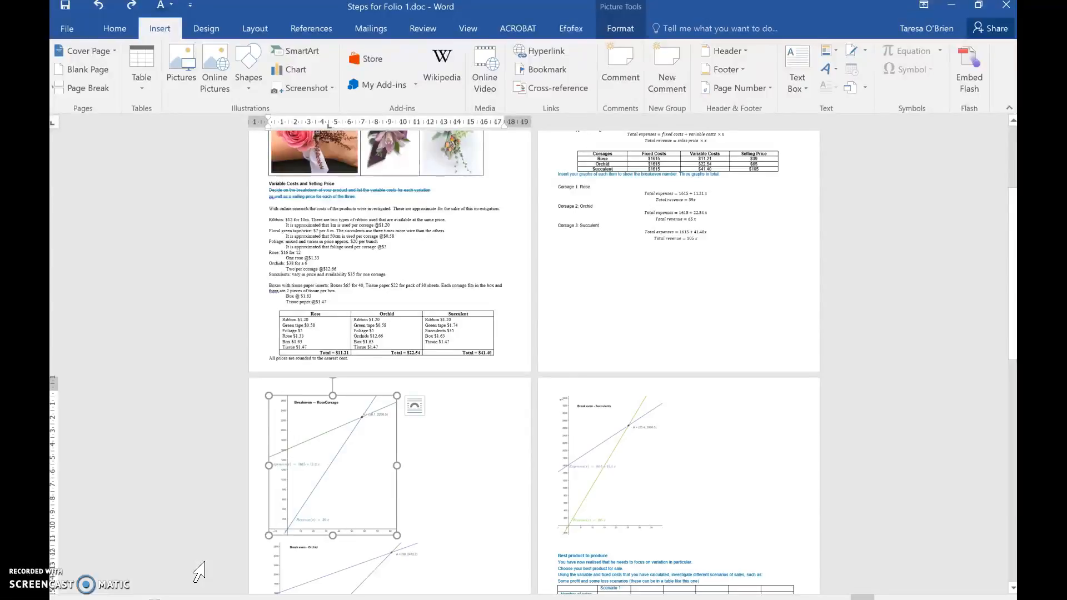
scroll(199, 572, up, 5)
scroll(199, 573, down, 2)
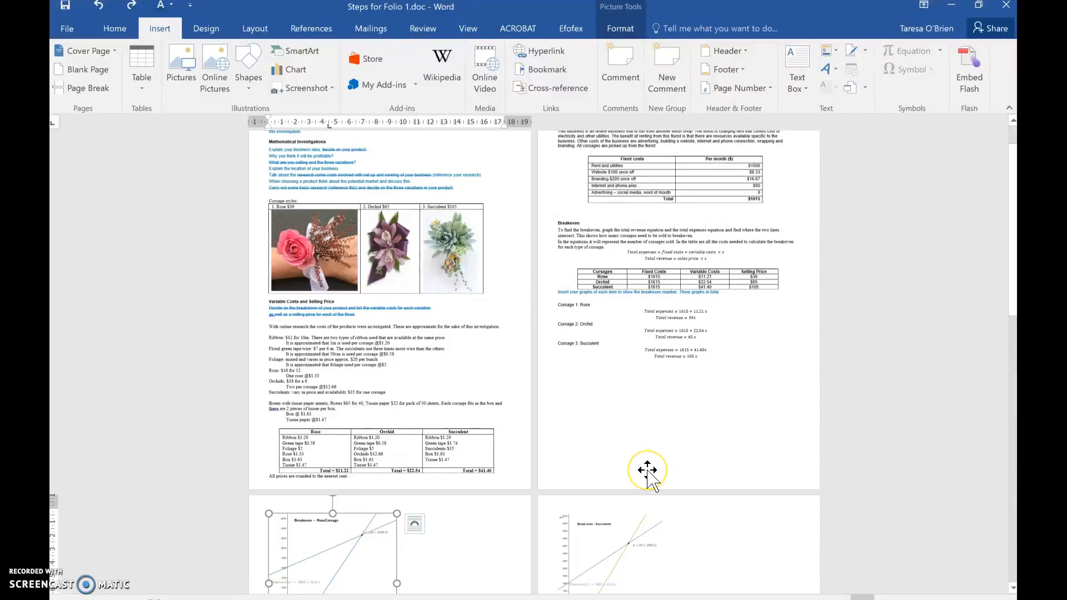
scroll(647, 469, down, 1)
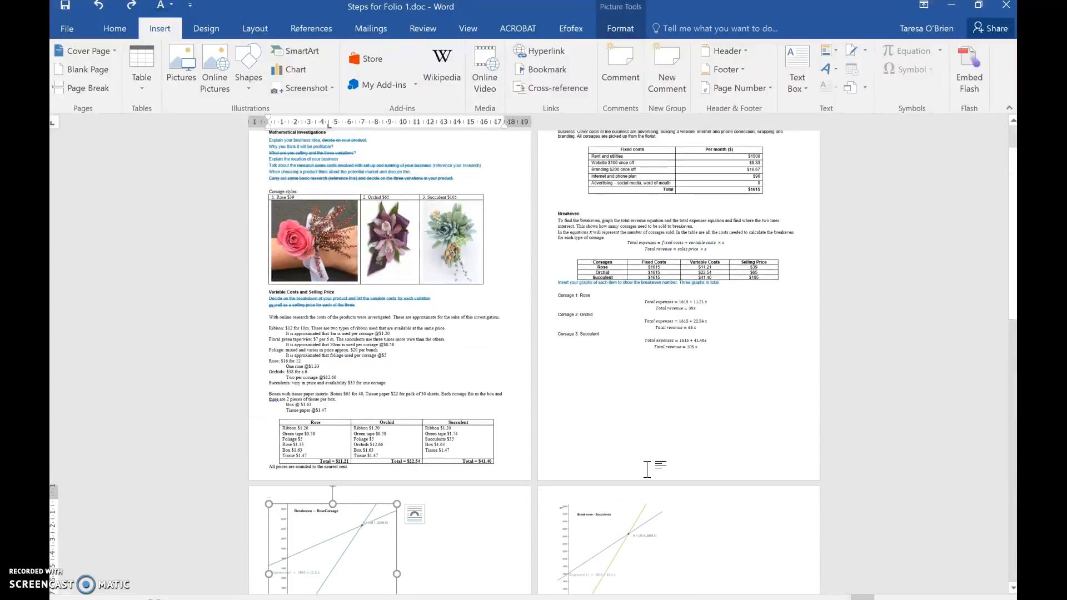
scroll(647, 470, down, 6)
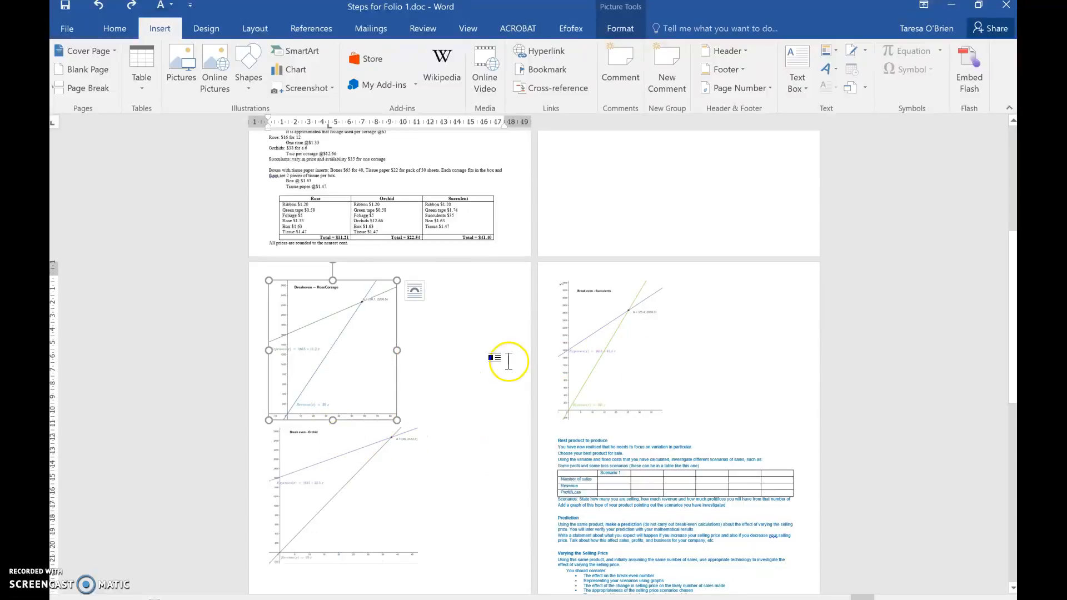
double_click(620, 243)
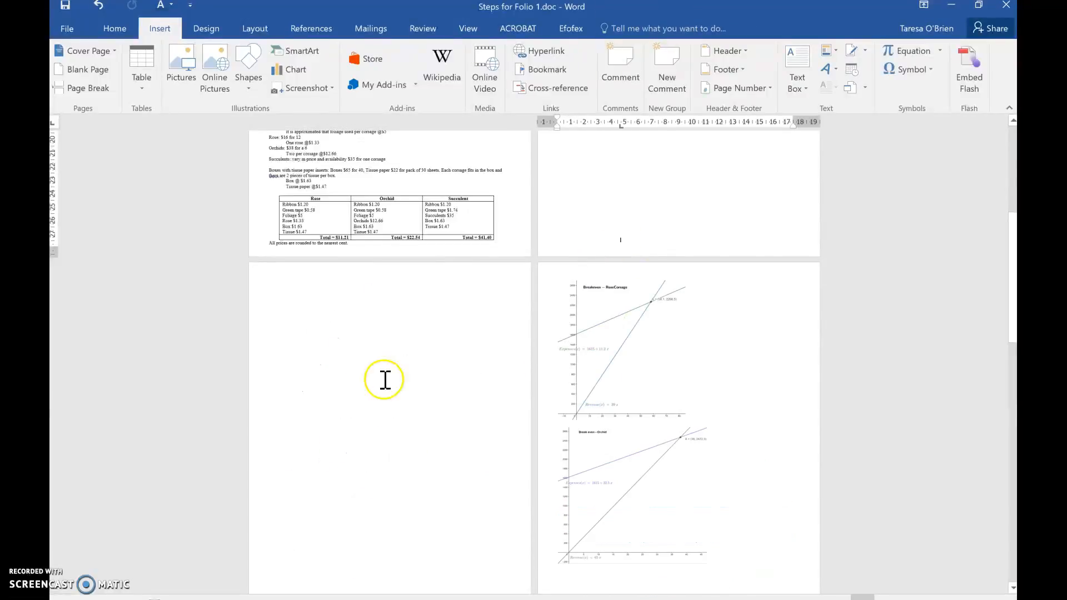
scroll(479, 296, up, 3)
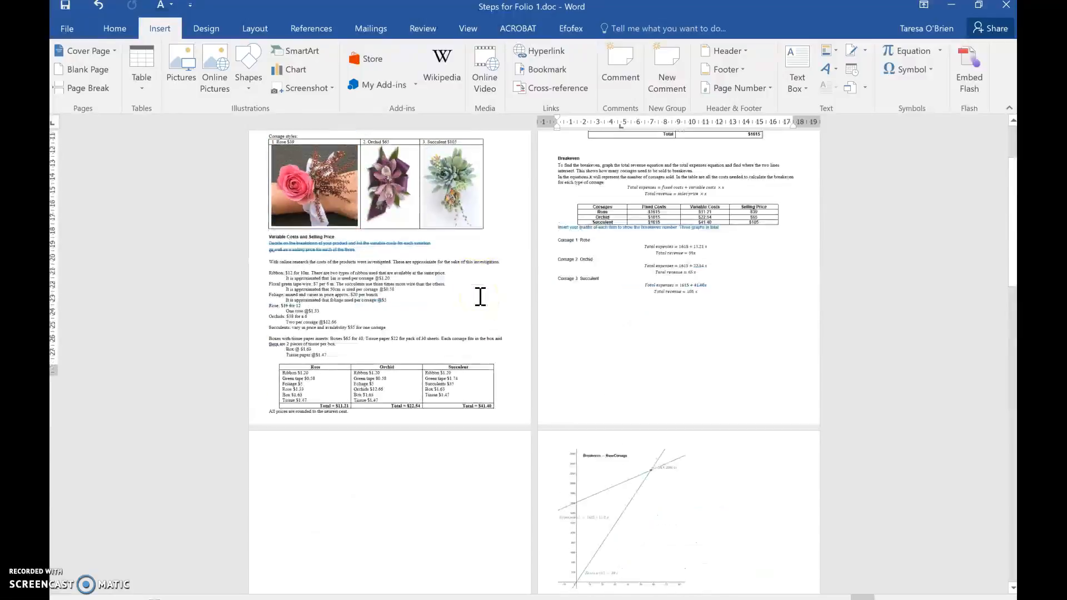
scroll(480, 296, down, 5)
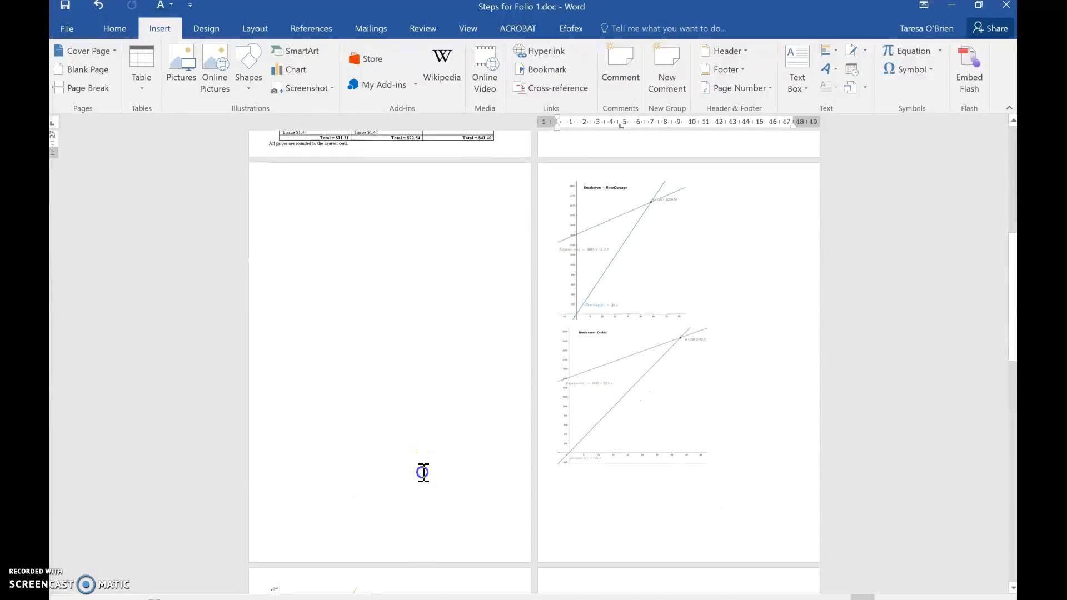
key(ctrl+z)
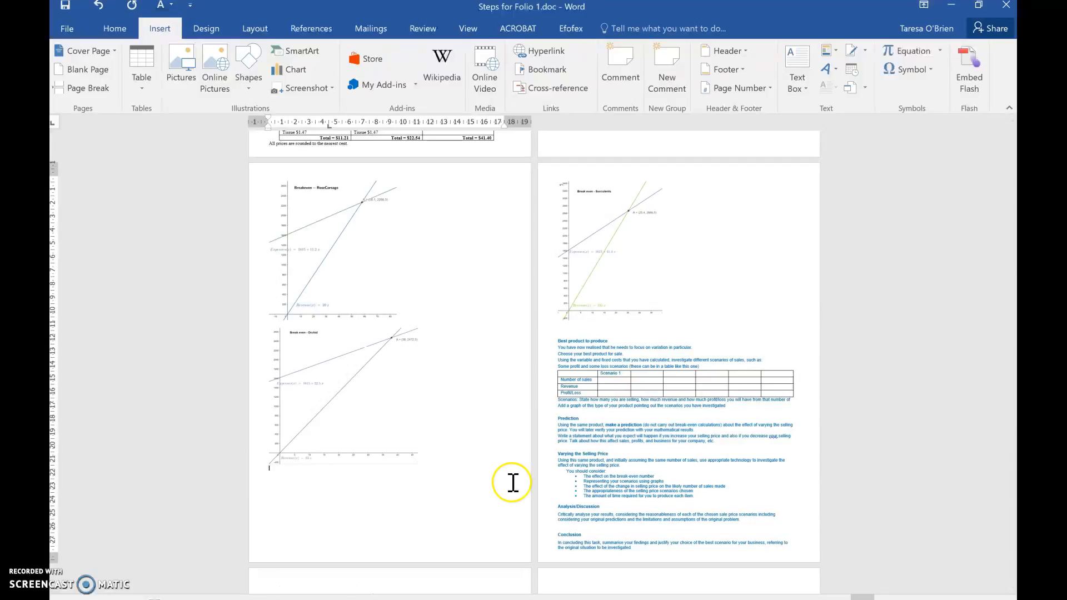
Step: Insert a Next Page section break on the last line of the page containing the three corsage equations
scroll(512, 483, up, 4)
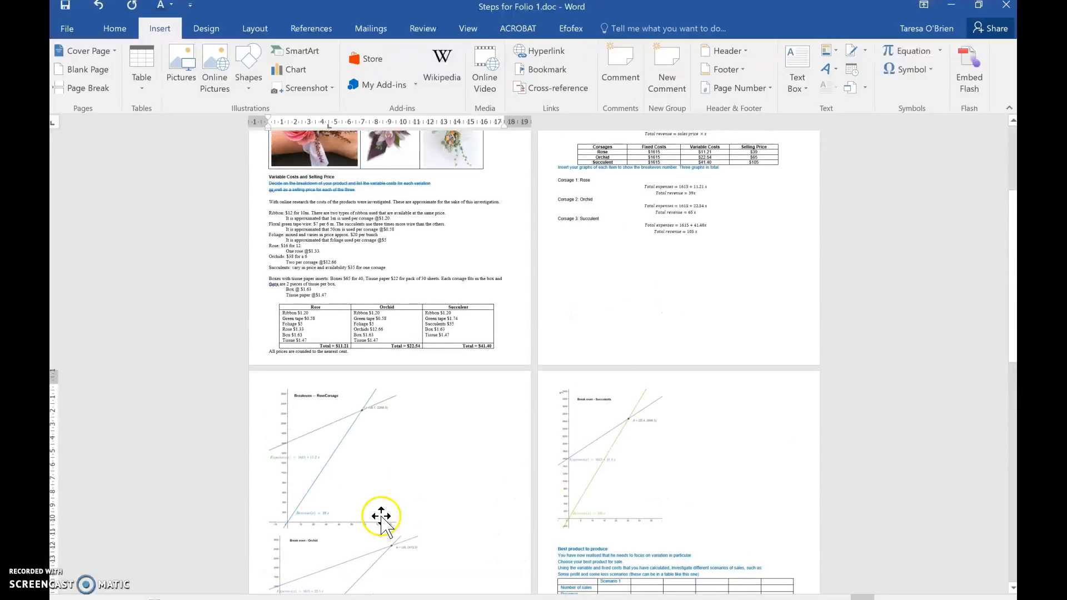
click(744, 310)
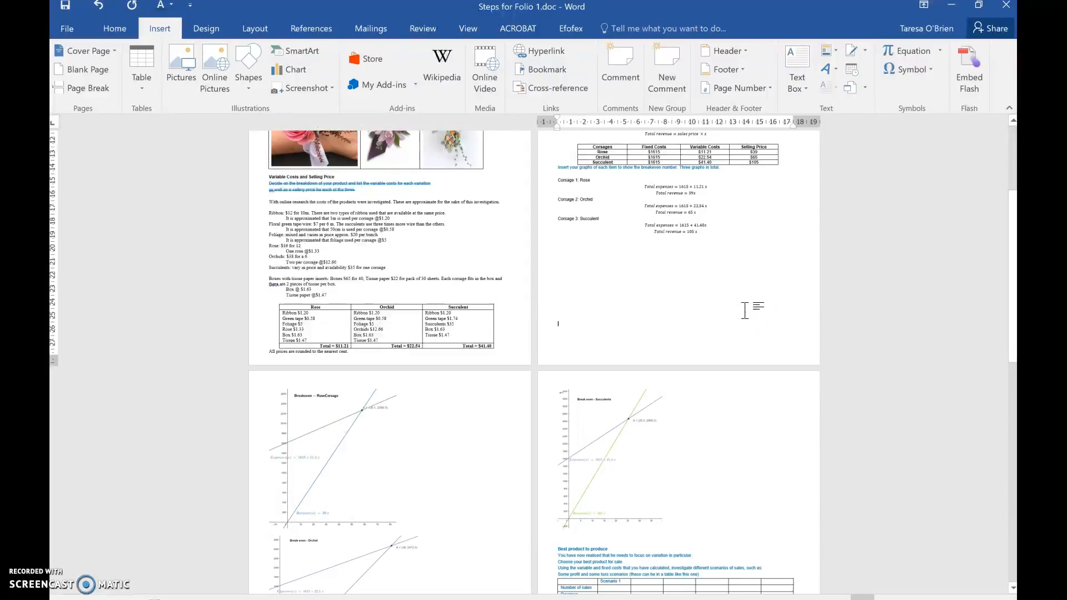
key(Down)
key(Up)
click(209, 31)
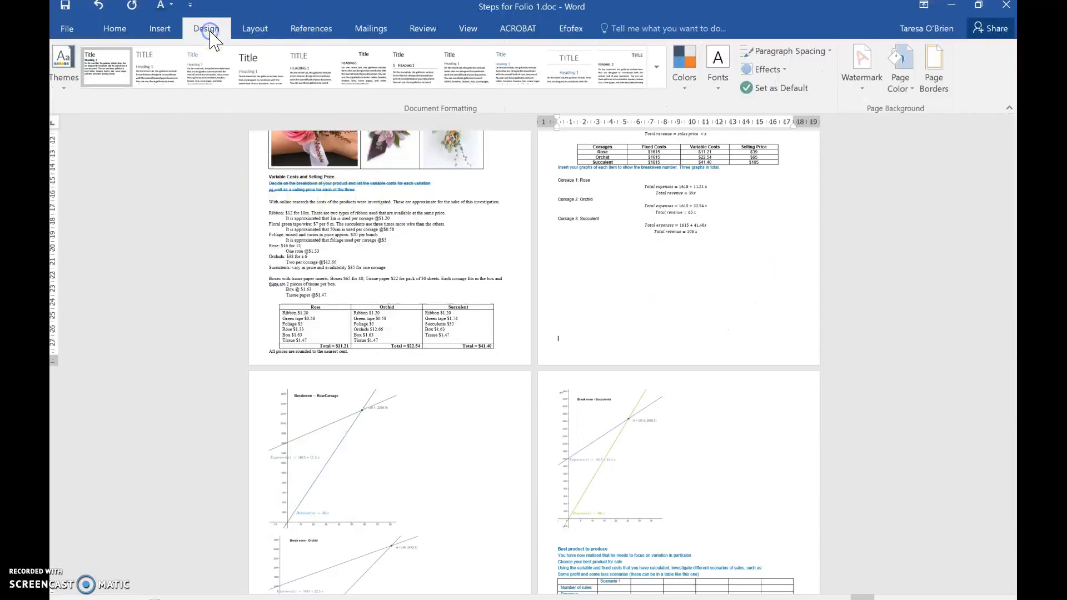
click(252, 30)
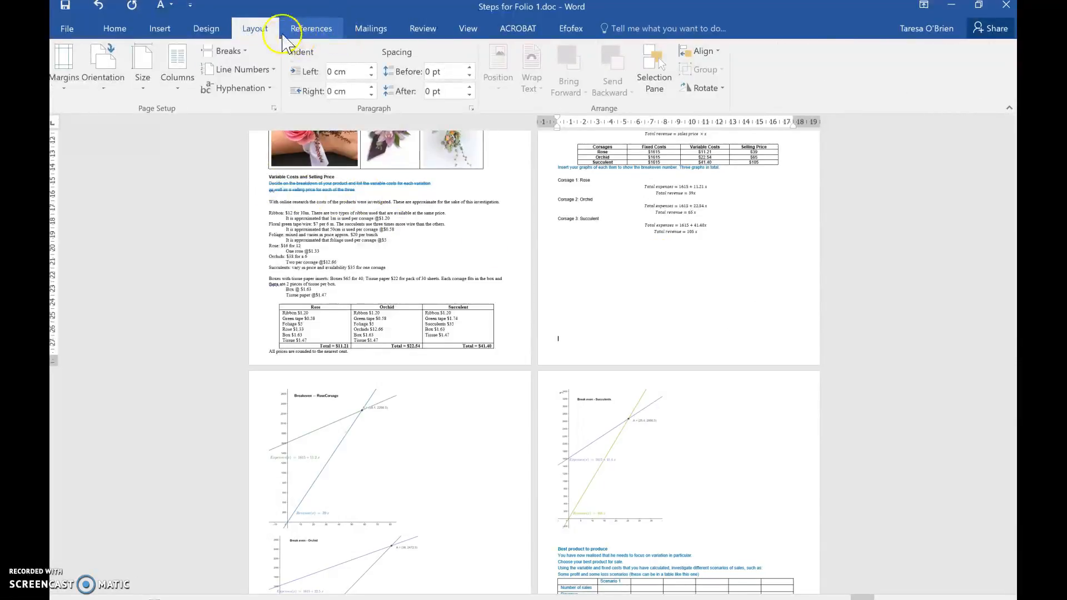
click(229, 51)
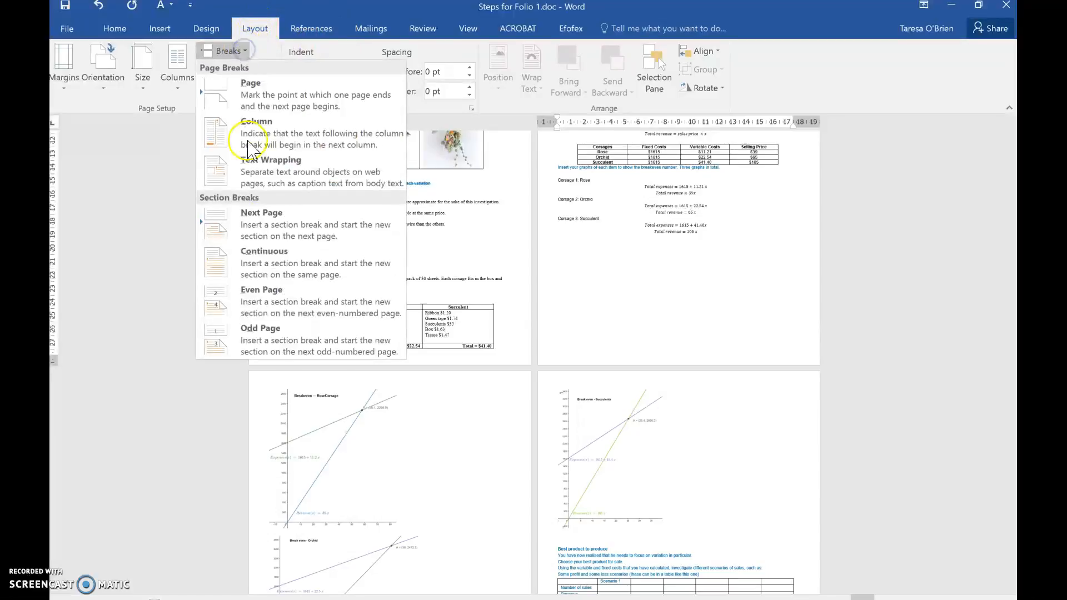
click(258, 236)
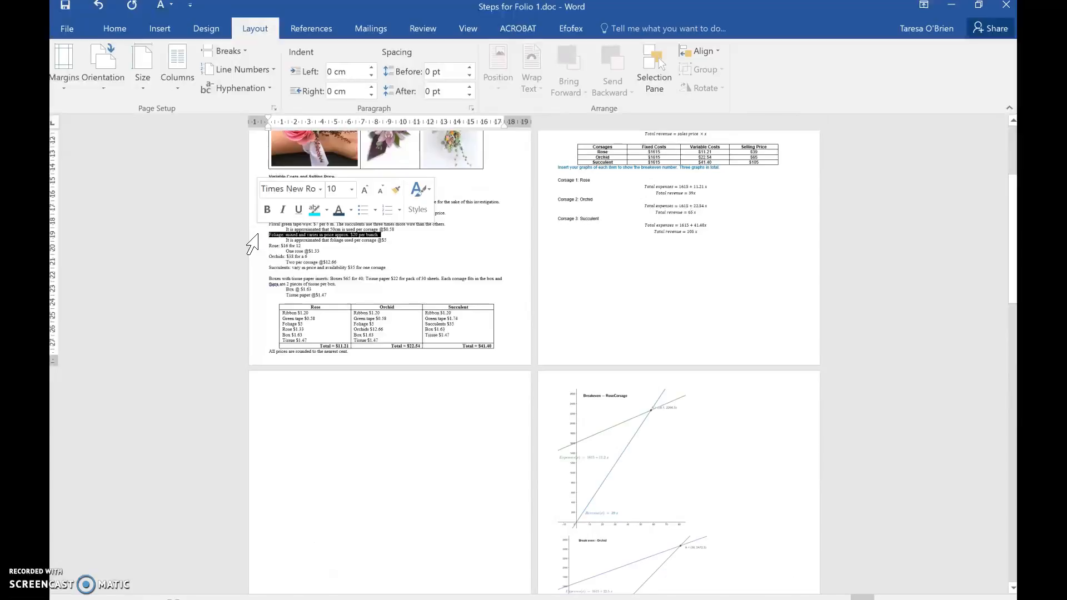
Step: Fill the new blank page with empty lines down to its last line and insert a Next Page section break there
scroll(253, 245, down, 3)
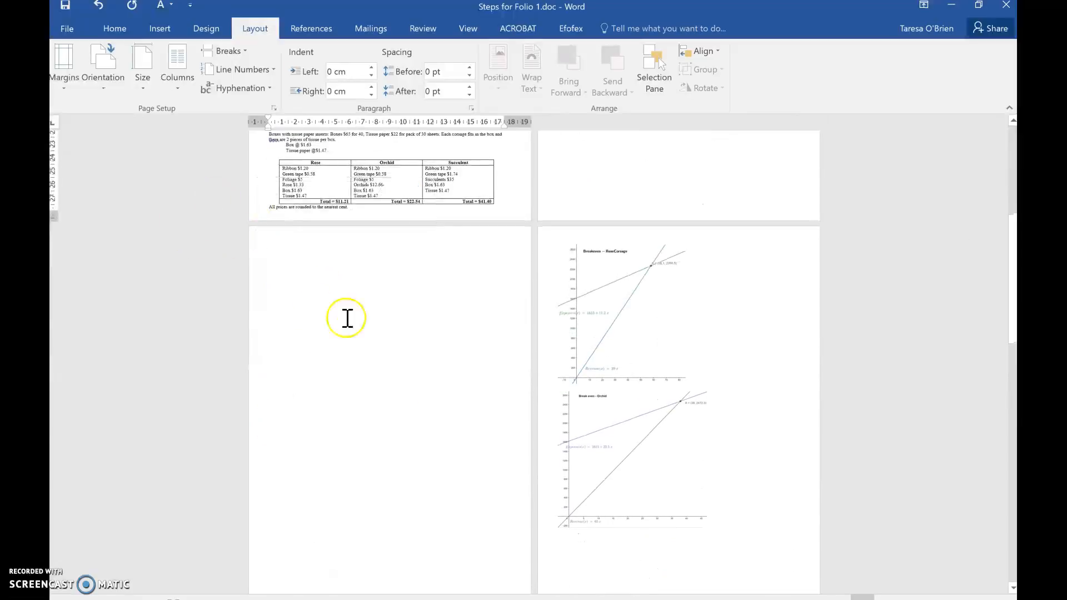
scroll(439, 397, down, 2)
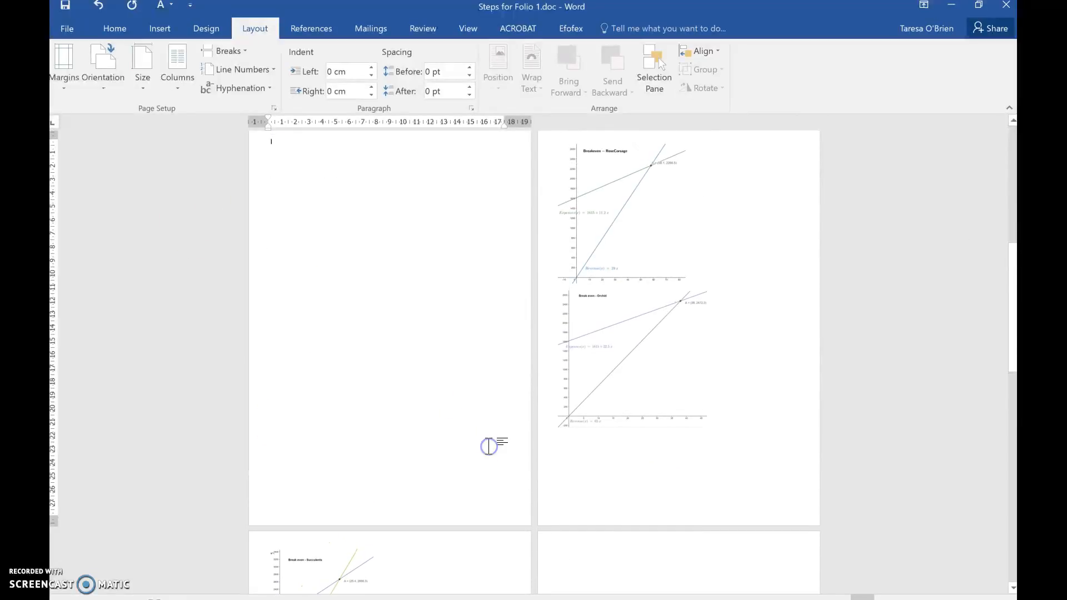
key(Down)
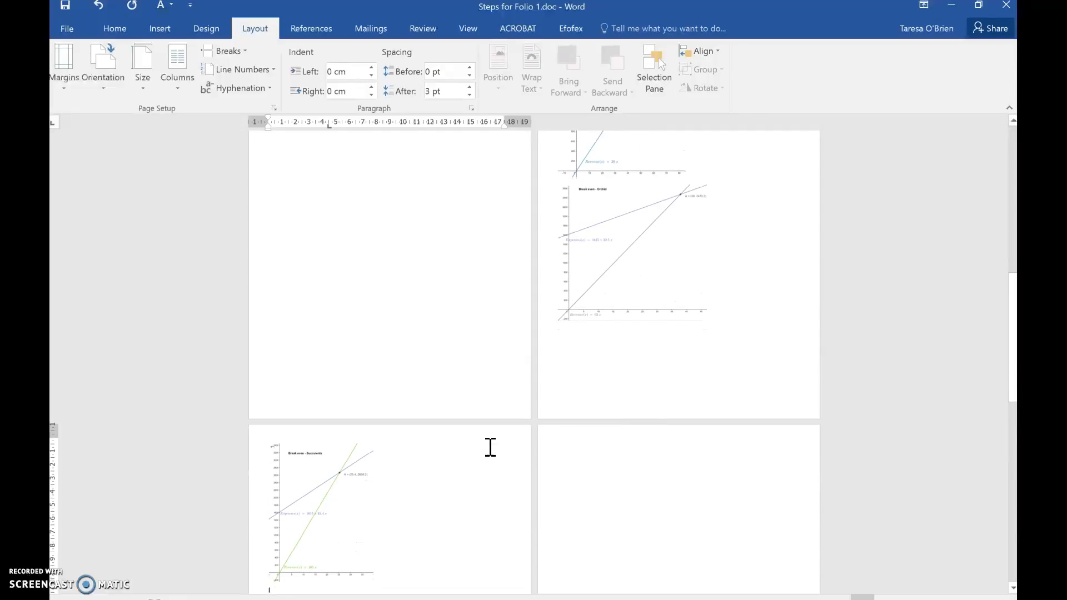
click(465, 403)
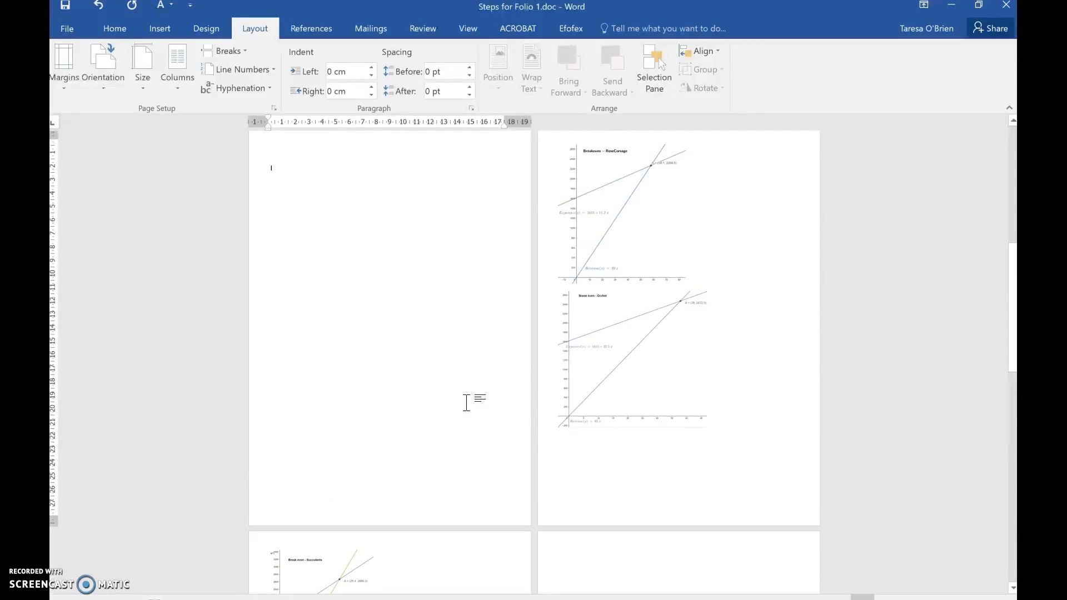
key(Return)
key(Return)
key(Return)
key(Return)
key(Return)
key(Return)
key(Return)
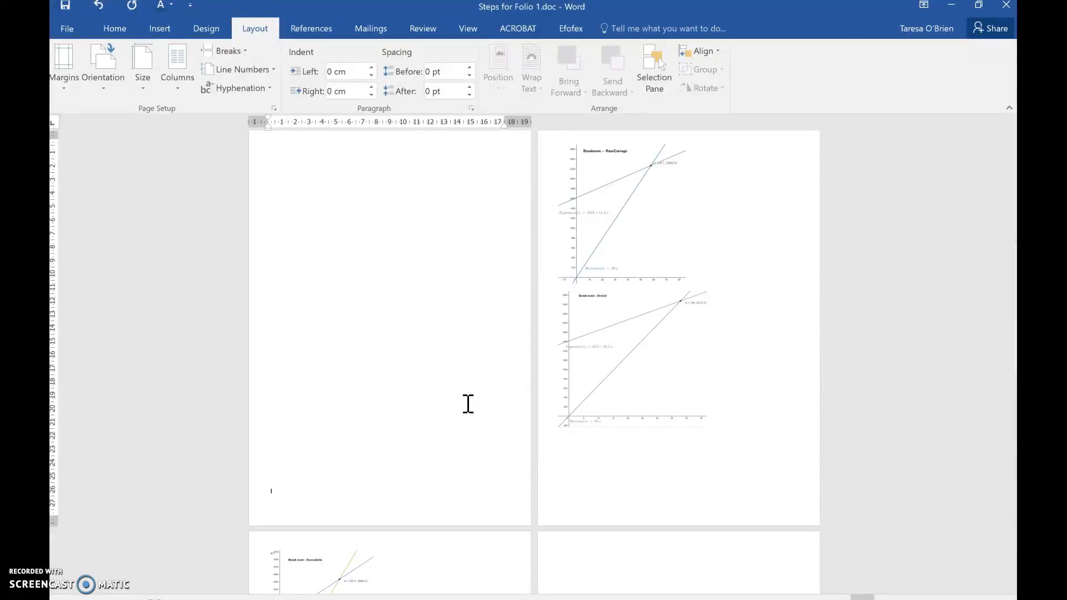
key(Return)
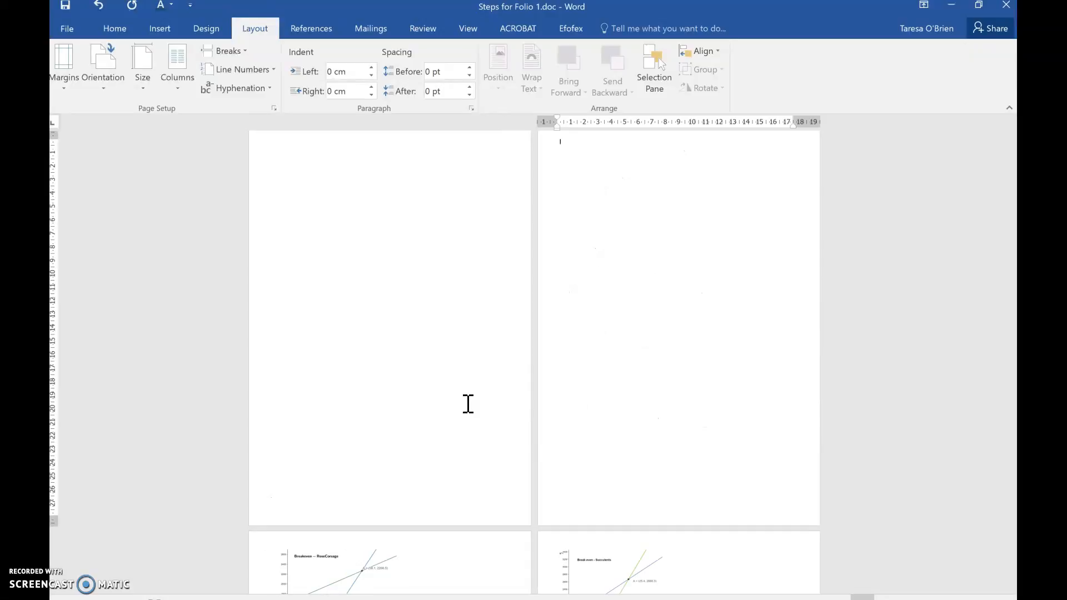
key(BackSpace)
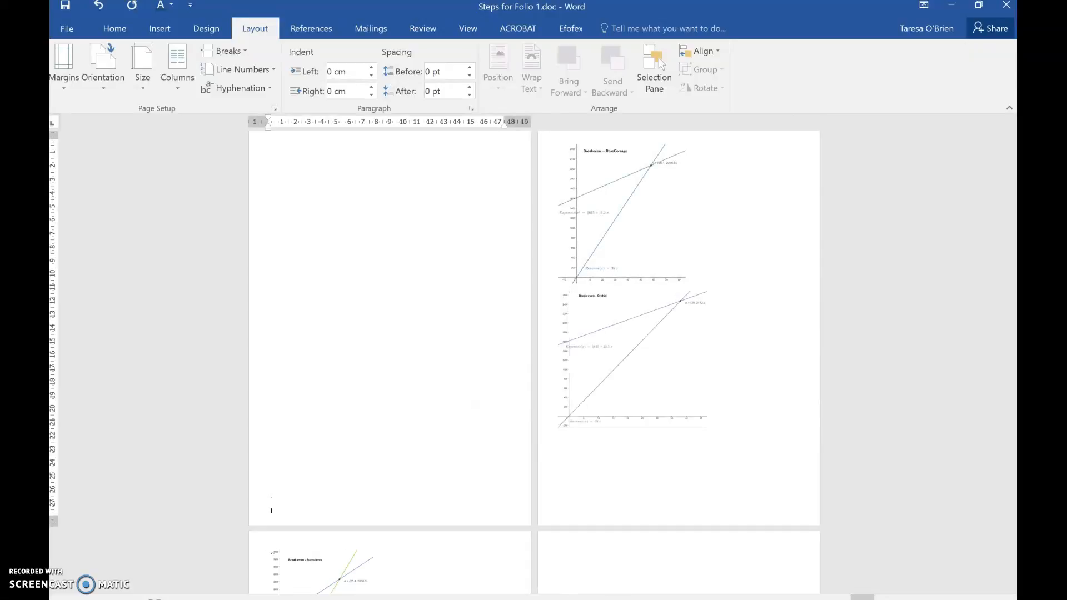
click(246, 51)
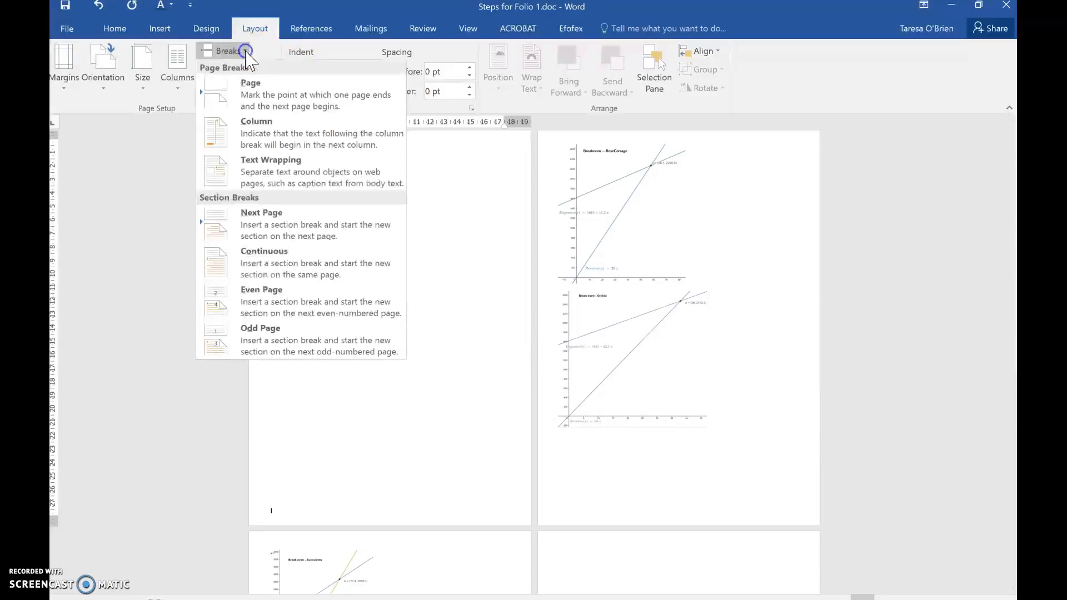
click(275, 238)
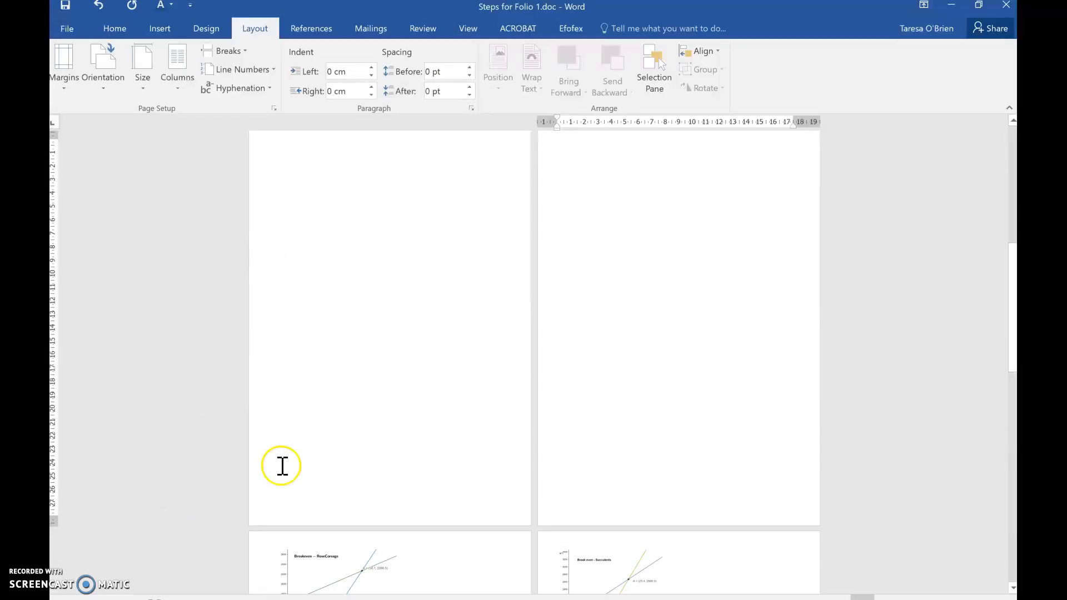
Step: Place the cursor on the blank page between the section breaks and set that section's orientation to Landscape
click(388, 490)
scroll(387, 491, up, 4)
scroll(388, 490, up, 3)
scroll(388, 490, down, 4)
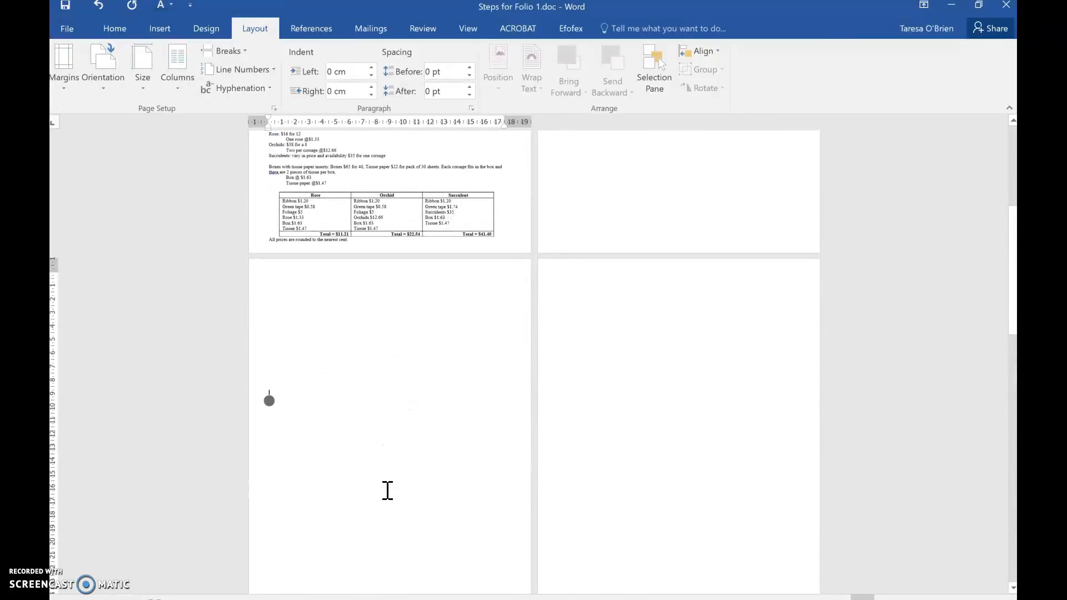
click(89, 75)
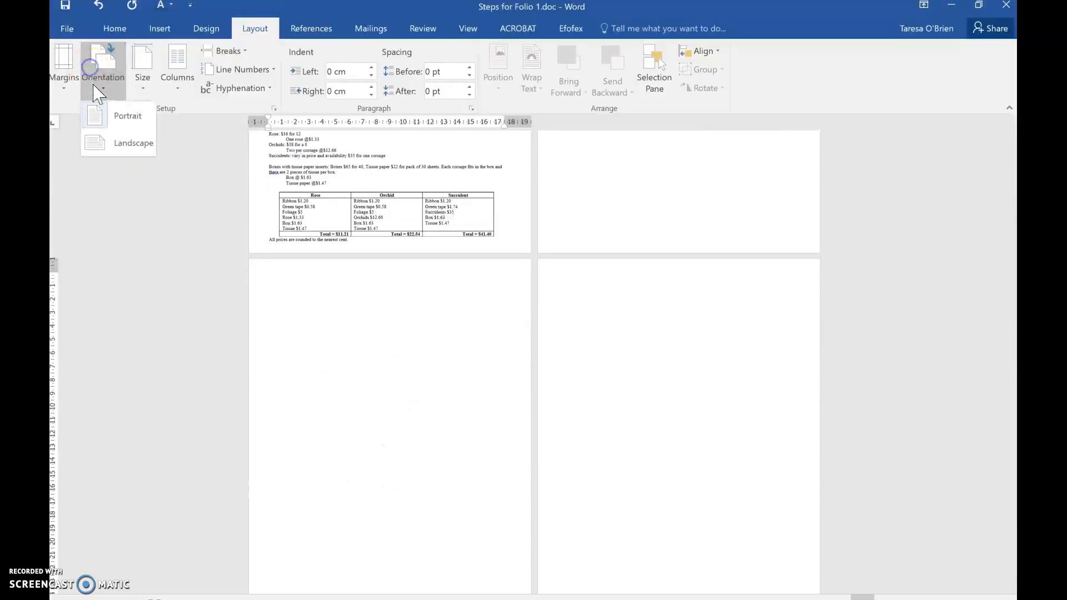
click(112, 147)
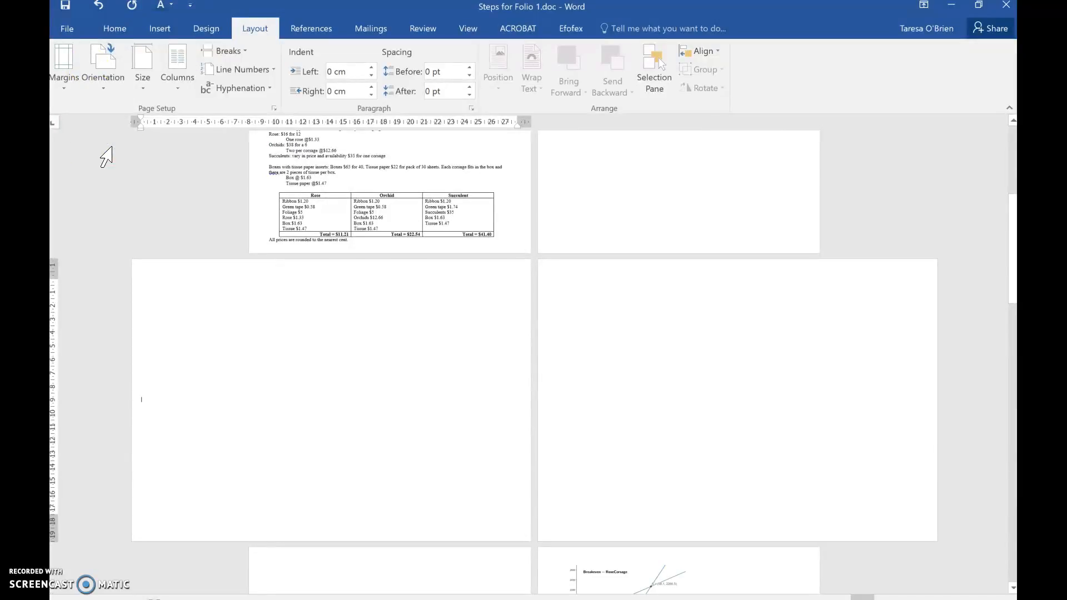
Step: Examine the page orientations before, within and after the landscape section
scroll(106, 157, down, 6)
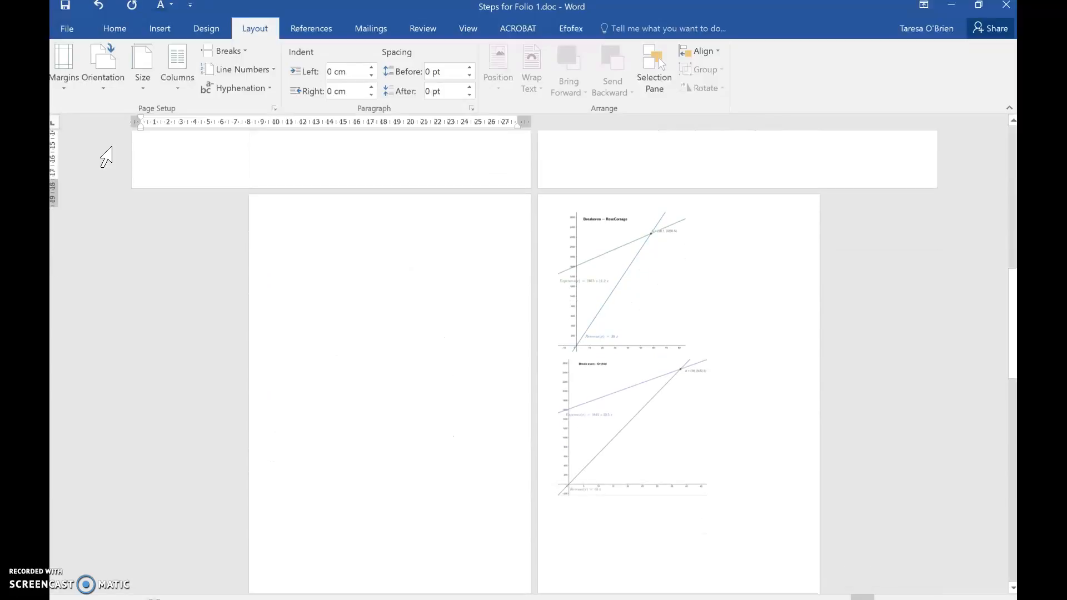
scroll(106, 157, up, 4)
scroll(107, 157, down, 5)
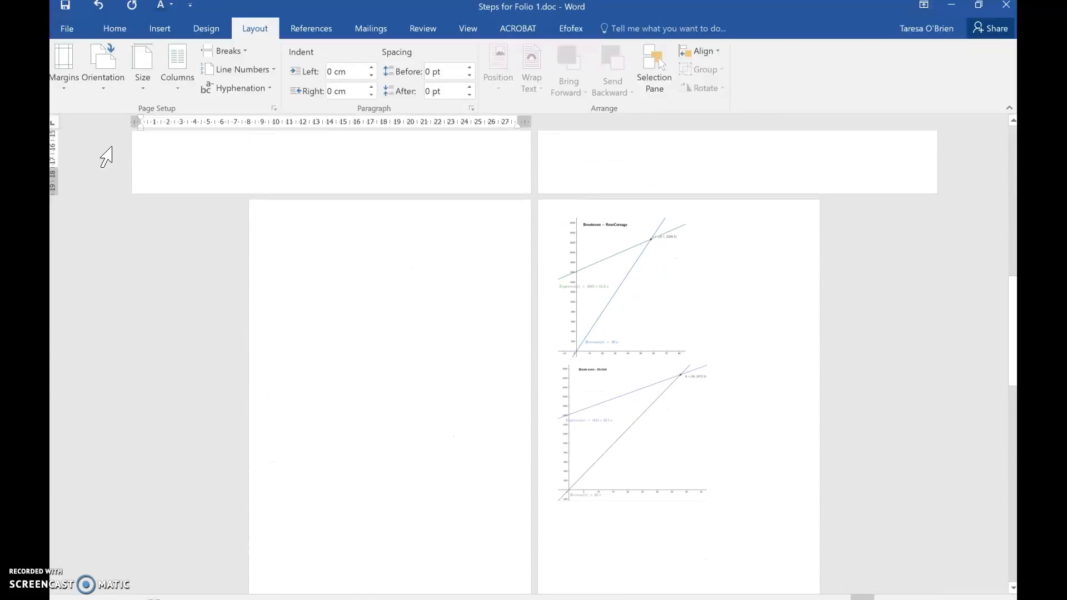
scroll(106, 157, up, 5)
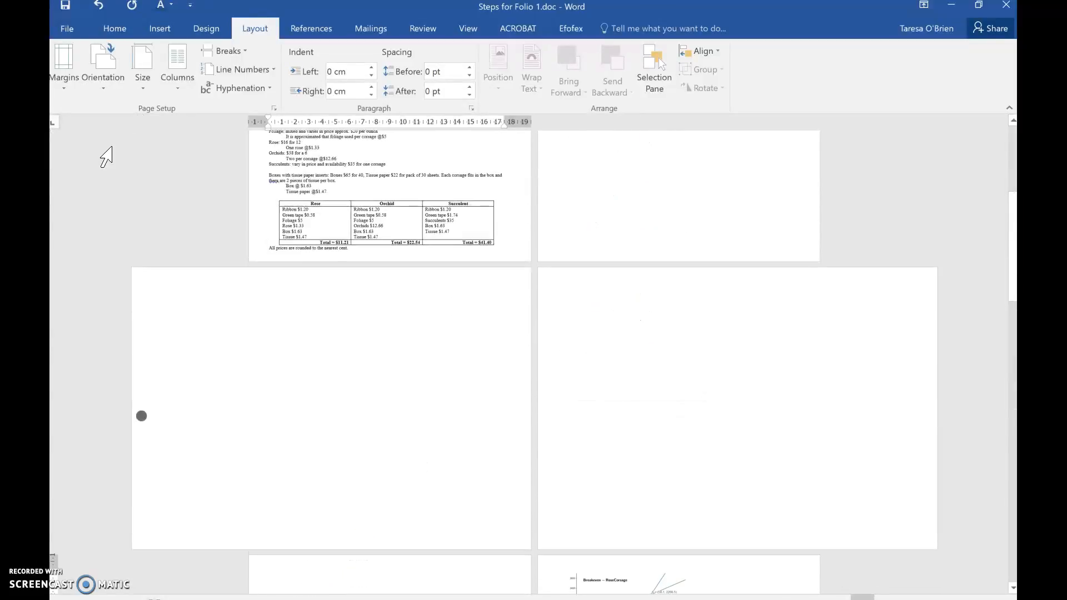
scroll(209, 160, down, 5)
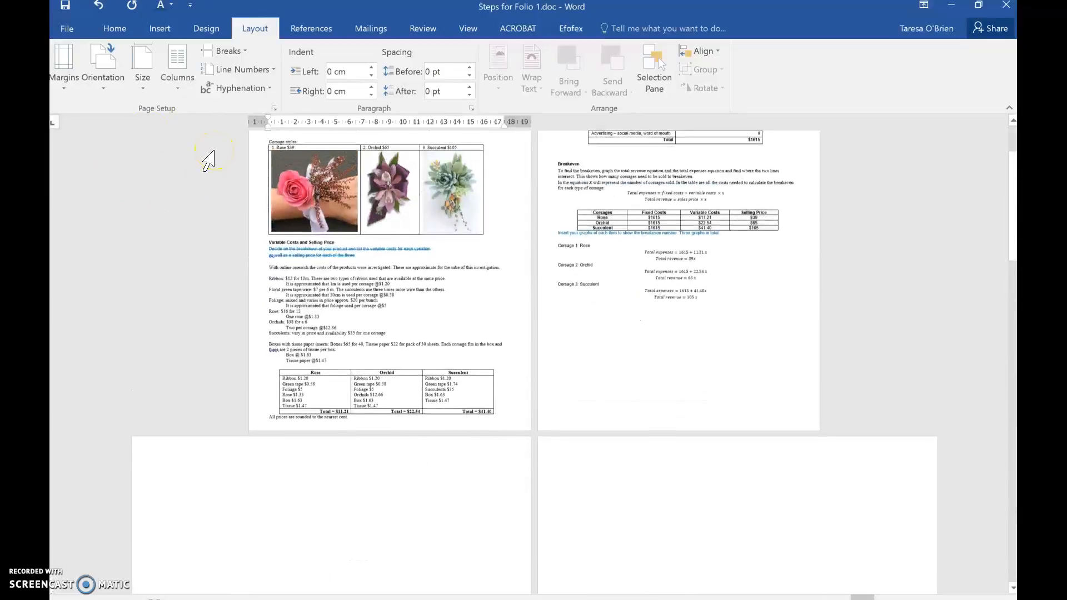
scroll(208, 160, up, 1)
click(395, 258)
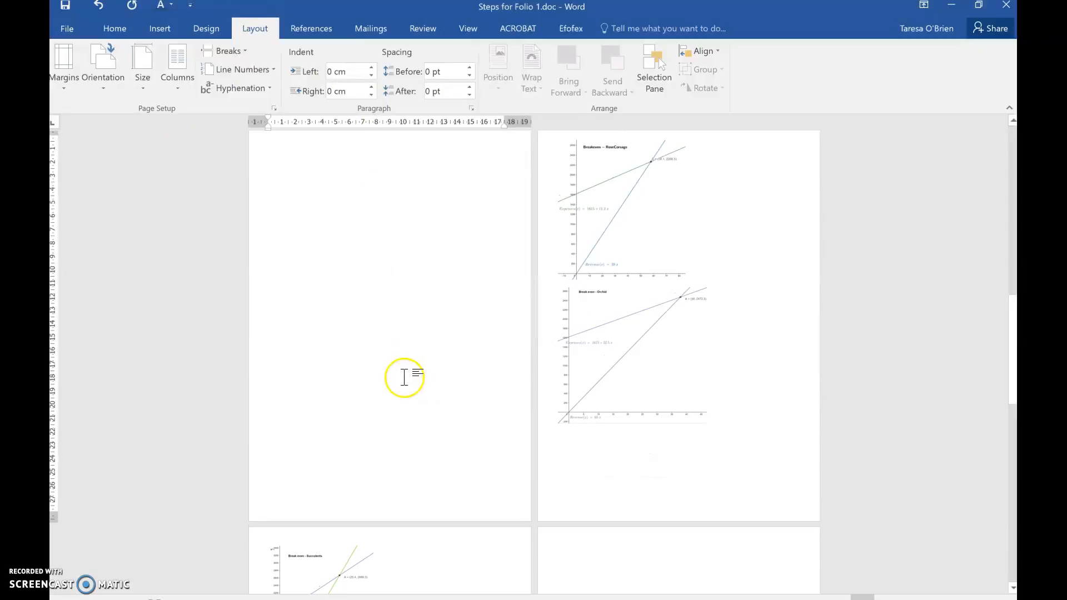
click(400, 438)
scroll(391, 395, up, 3)
click(392, 395)
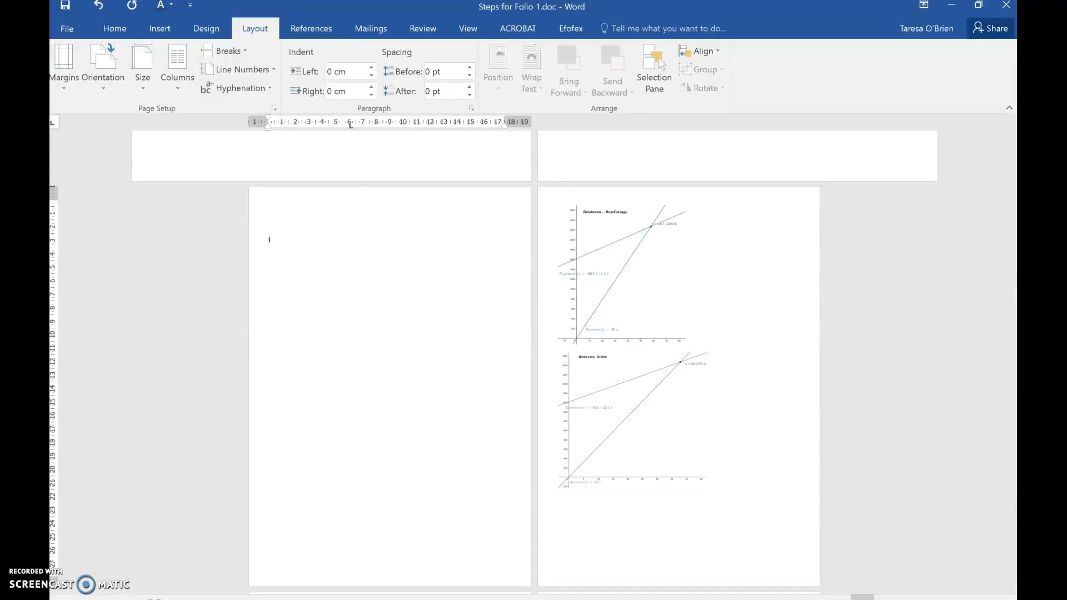
Step: Move the Rose Corsage break-even graph from its portrait page onto the second landscape page
scroll(534, 361, down, 15)
scroll(534, 361, up, 10)
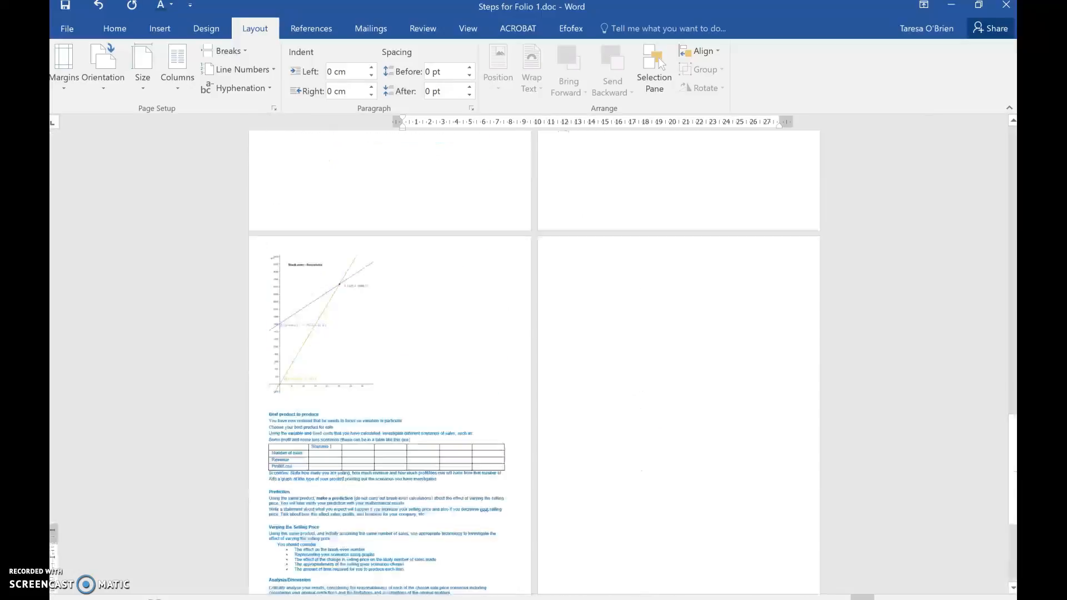
scroll(380, 434, up, 5)
scroll(380, 434, down, 4)
click(600, 482)
drag(601, 481, 256, 268)
Step: Move the Orchid break-even graph onto the second landscape page, directly beside the Rose Corsage graph
scroll(632, 439, down, 5)
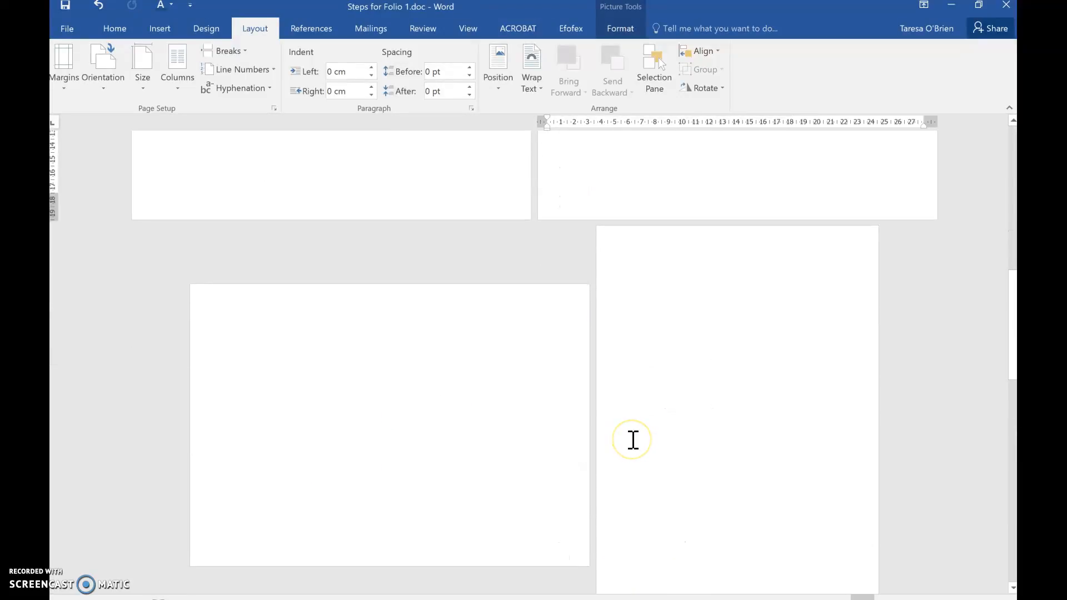
scroll(631, 439, down, 2)
drag(370, 393, 735, 431)
click(435, 470)
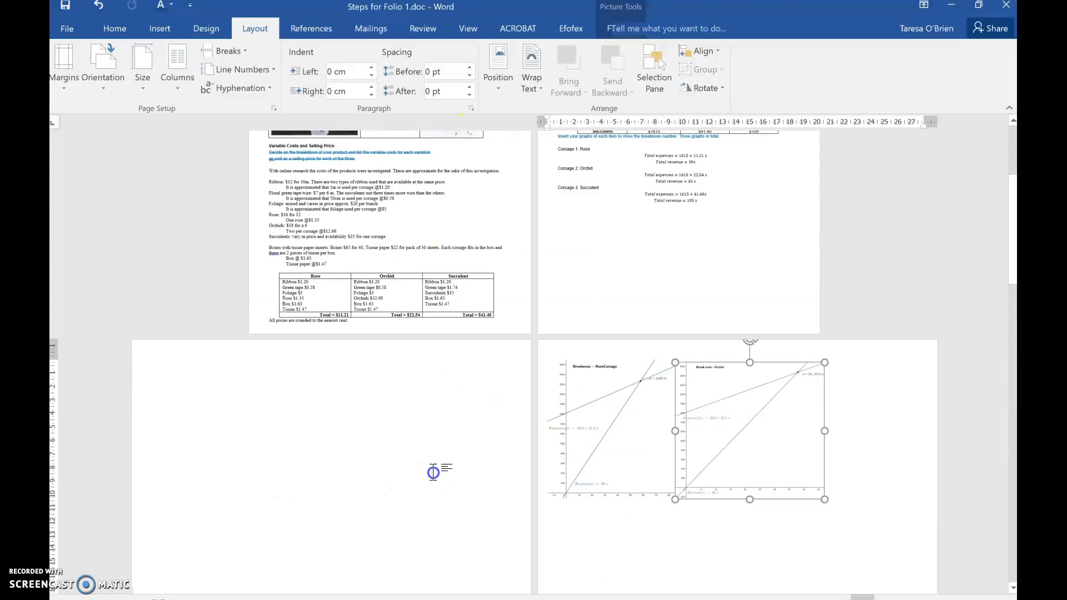
scroll(428, 478, down, 3)
scroll(494, 558, down, 5)
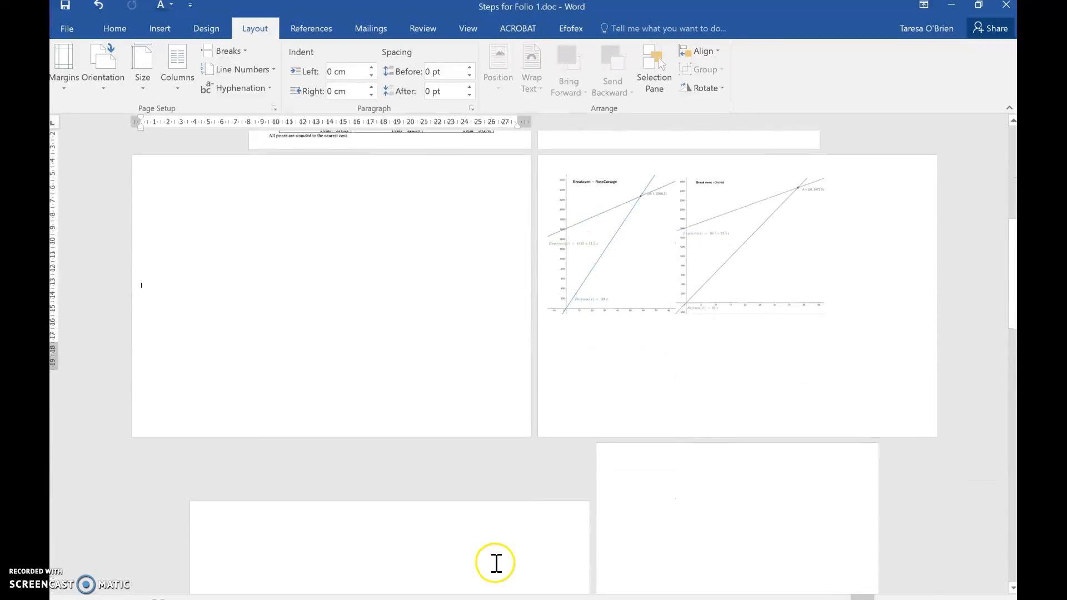
Step: Move the Succulents break-even graph onto the landscape page directly following the Rose Corsage and Orchid graphs
scroll(661, 468, down, 4)
drag(626, 487, 474, 236)
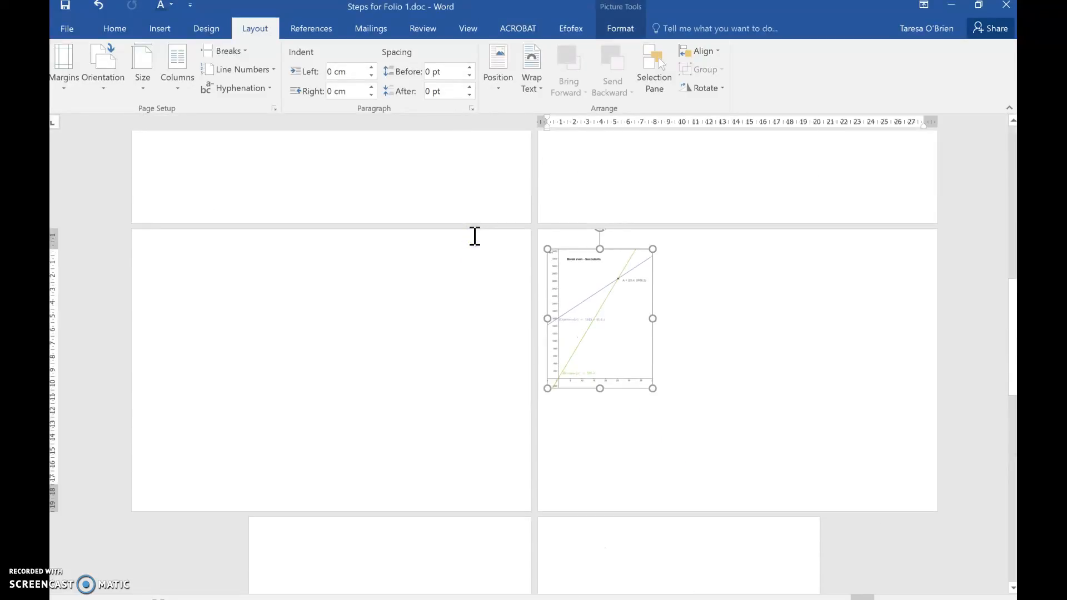
scroll(474, 236, up, 5)
drag(649, 513, 425, 531)
scroll(426, 531, down, 5)
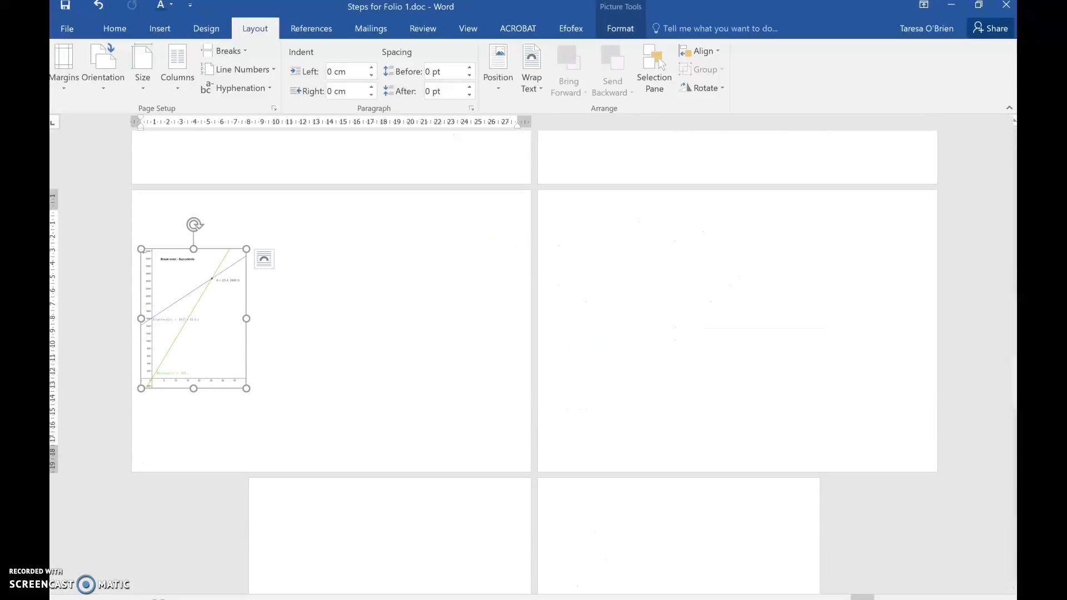
click(375, 599)
Step: Delete the blank lines ahead of the Rose Corsage and Orchid graphs to pull both up onto the first landscape page
scroll(474, 383, up, 4)
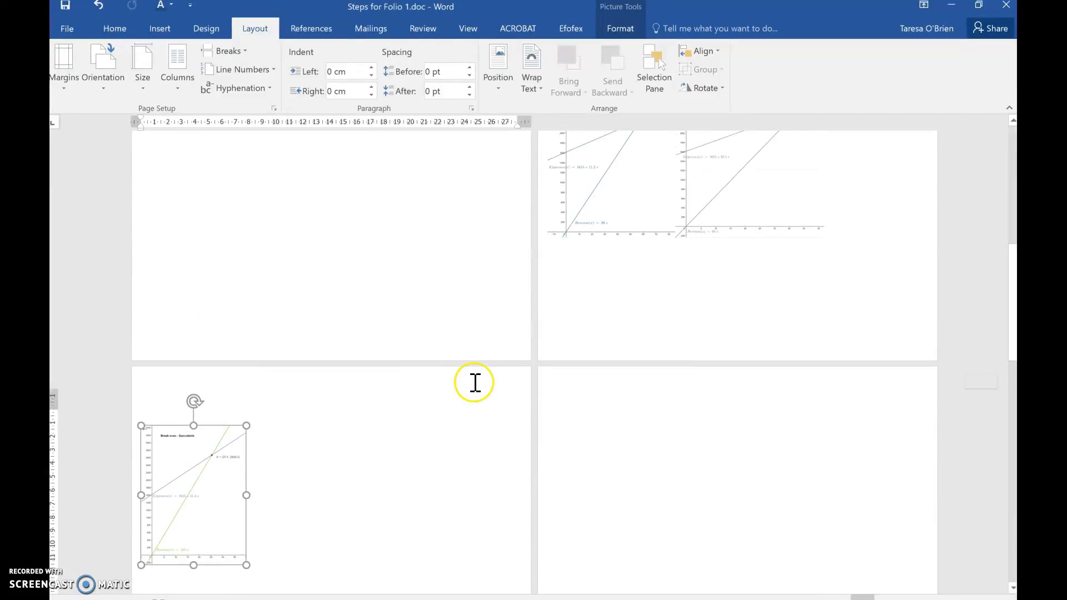
click(377, 314)
key(ctrl+z)
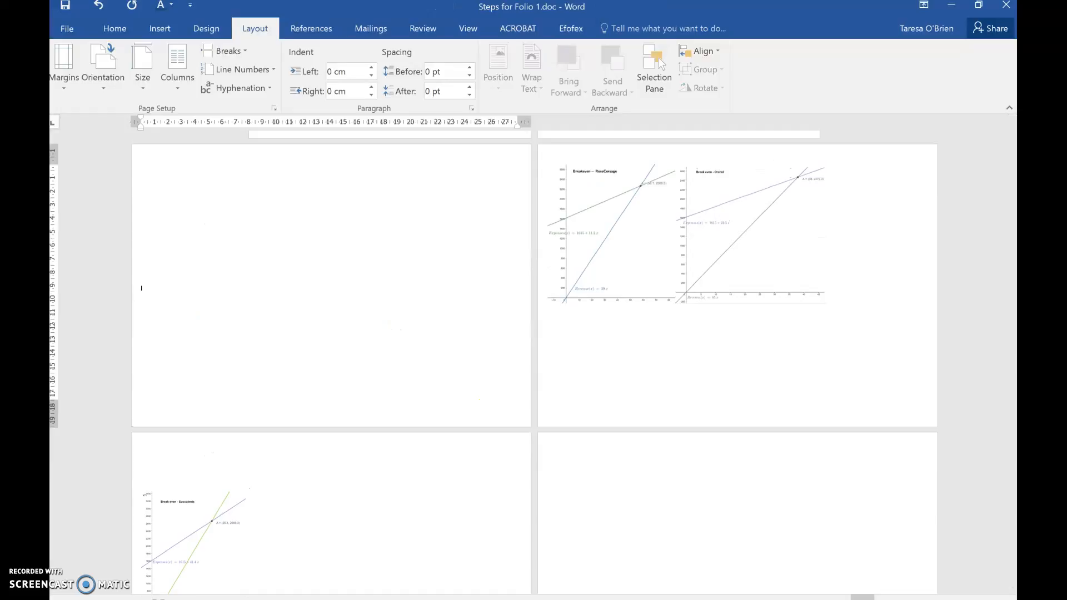
key(BackSpace)
key(BackSpace)
key(BackSpace)
key(BackSpace)
key(BackSpace)
key(BackSpace)
key(BackSpace)
key(BackSpace)
key(BackSpace)
key(BackSpace)
key(BackSpace)
key(BackSpace)
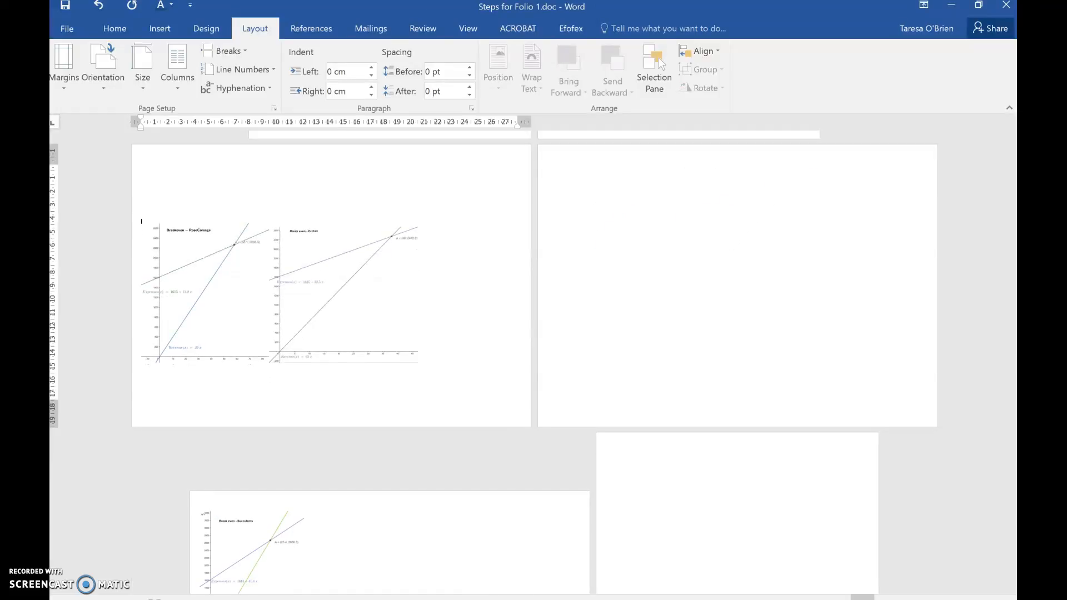
key(BackSpace)
key(BackSpace)
key(BackSpace)
key(BackSpace)
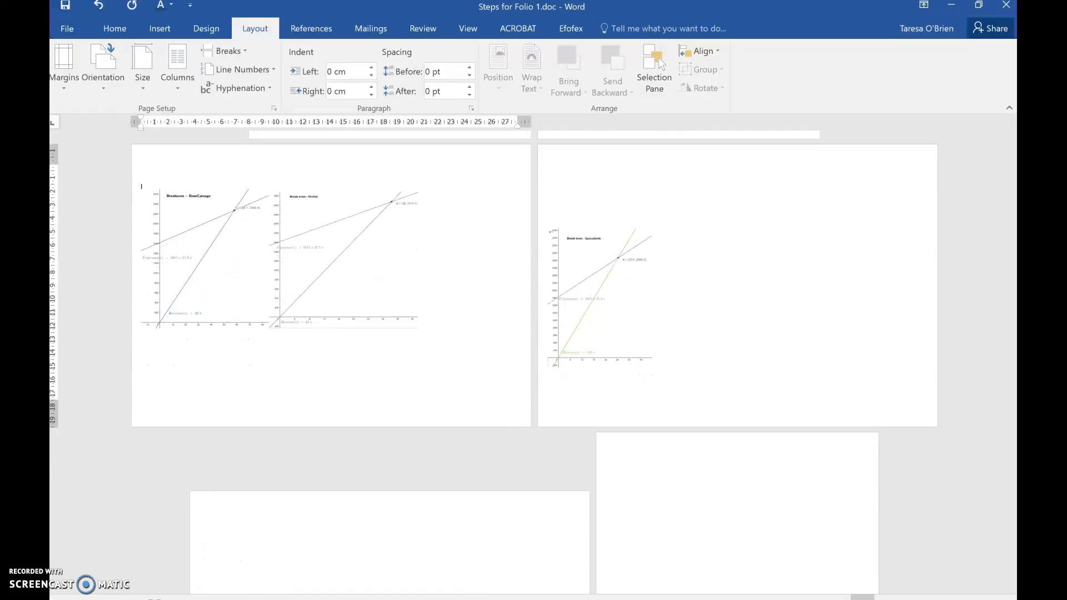
Step: Delete the surplus blank landscape page after the Succulents graph
click(639, 302)
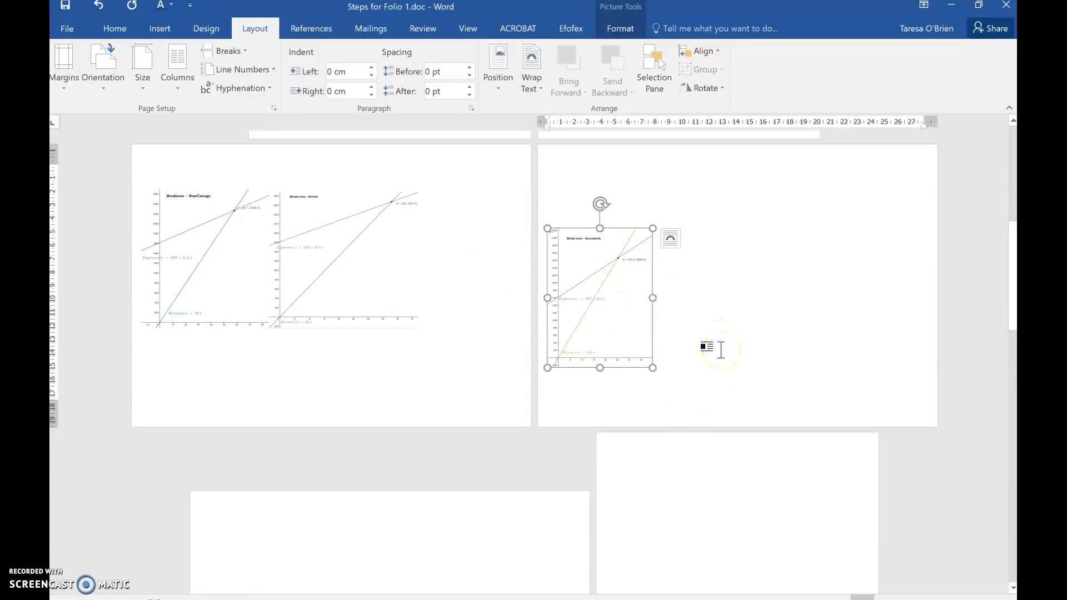
scroll(720, 350, down, 3)
click(366, 420)
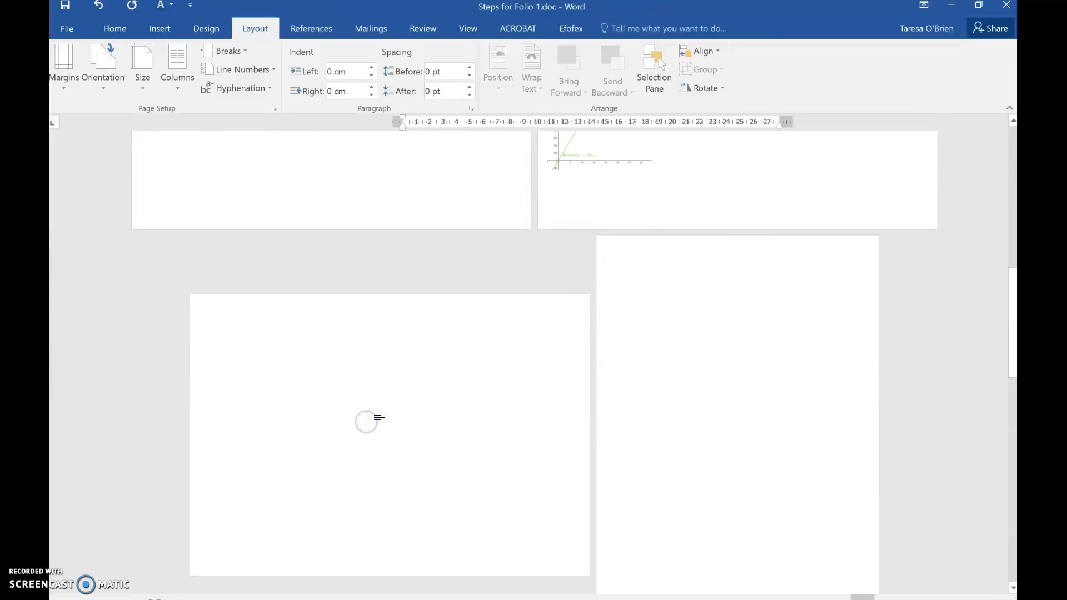
scroll(365, 420, down, 14)
scroll(366, 421, up, 8)
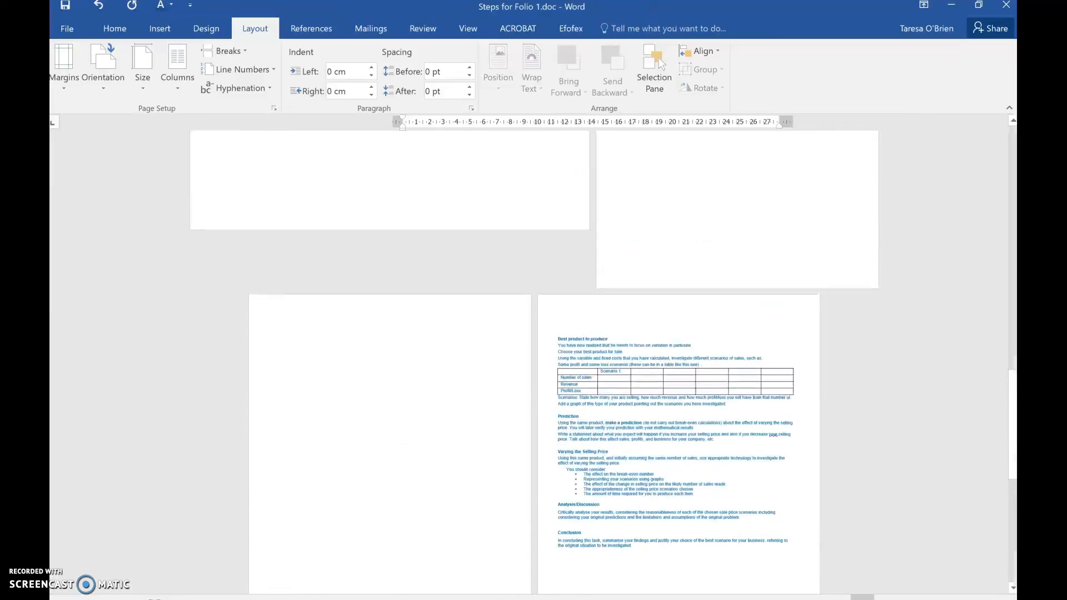
scroll(558, 353, up, 8)
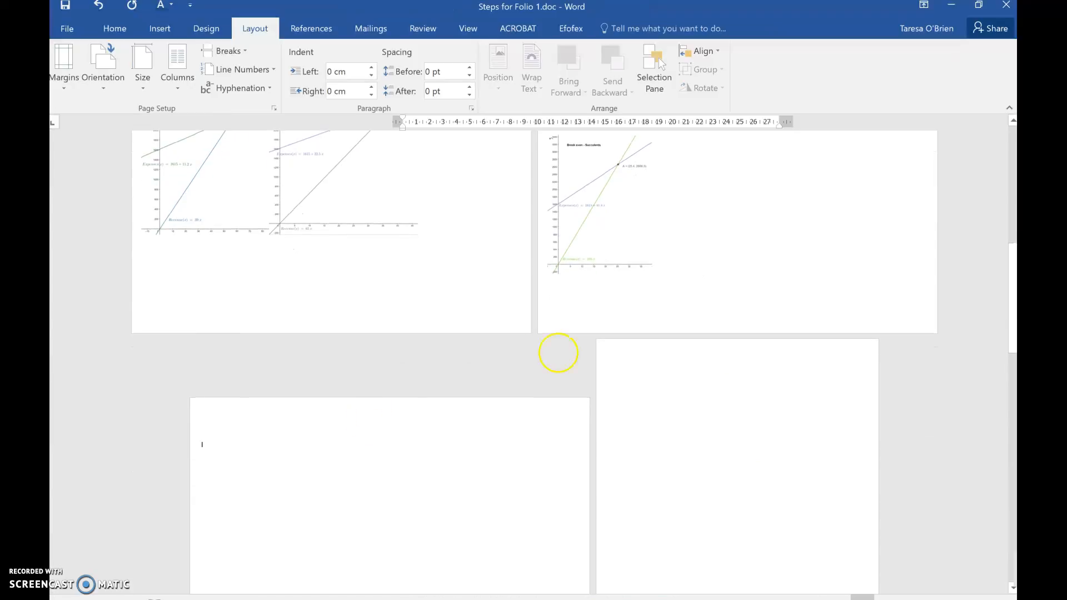
click(757, 251)
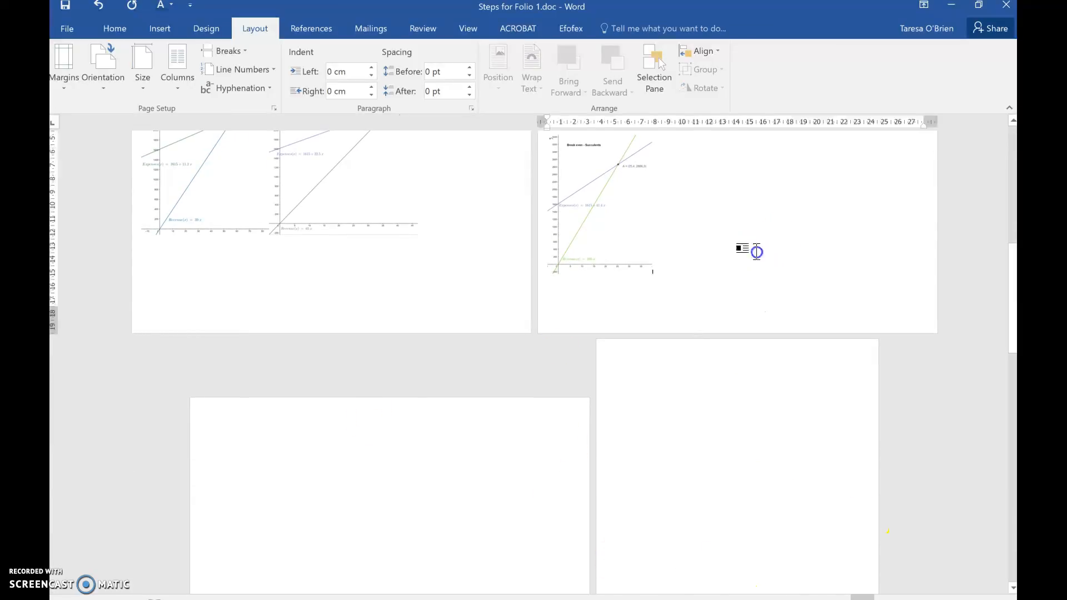
key(Delete)
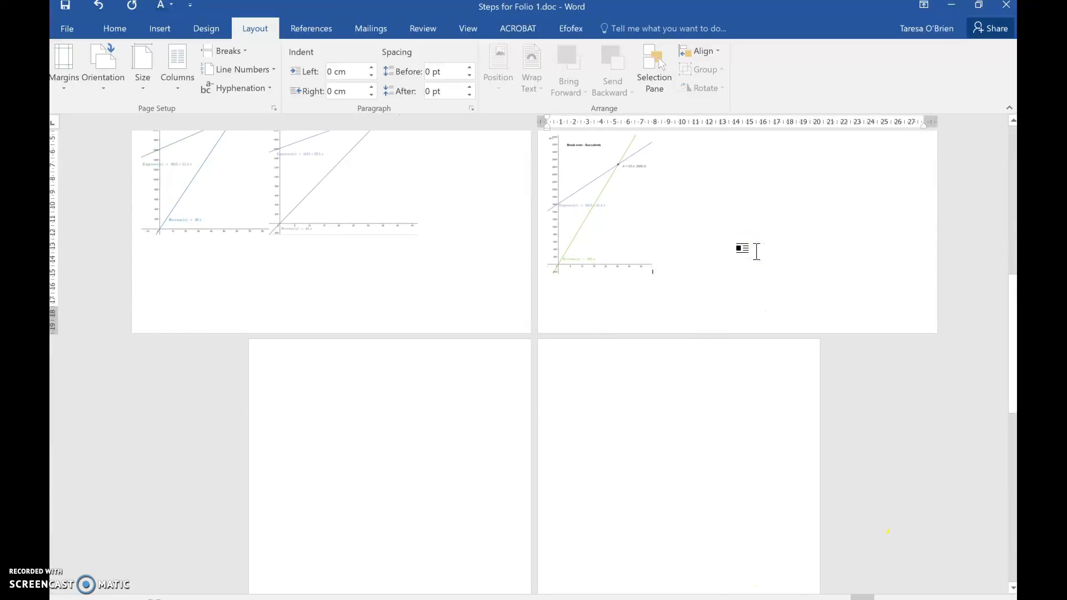
Step: Examine the landscape pages holding the three graphs and the portrait pages that follow them
click(681, 346)
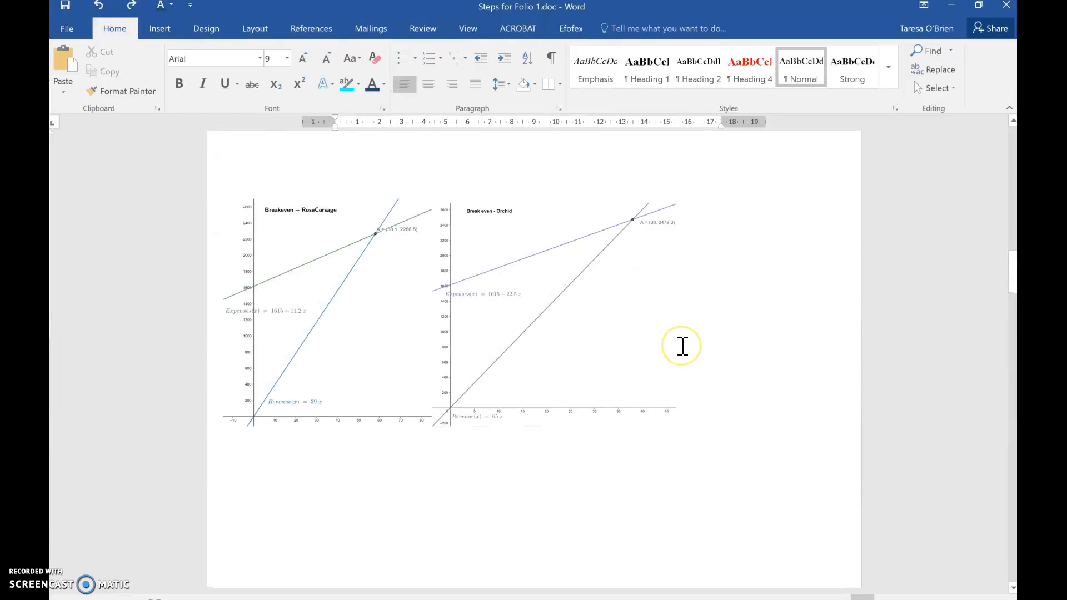
scroll(682, 346, down, 15)
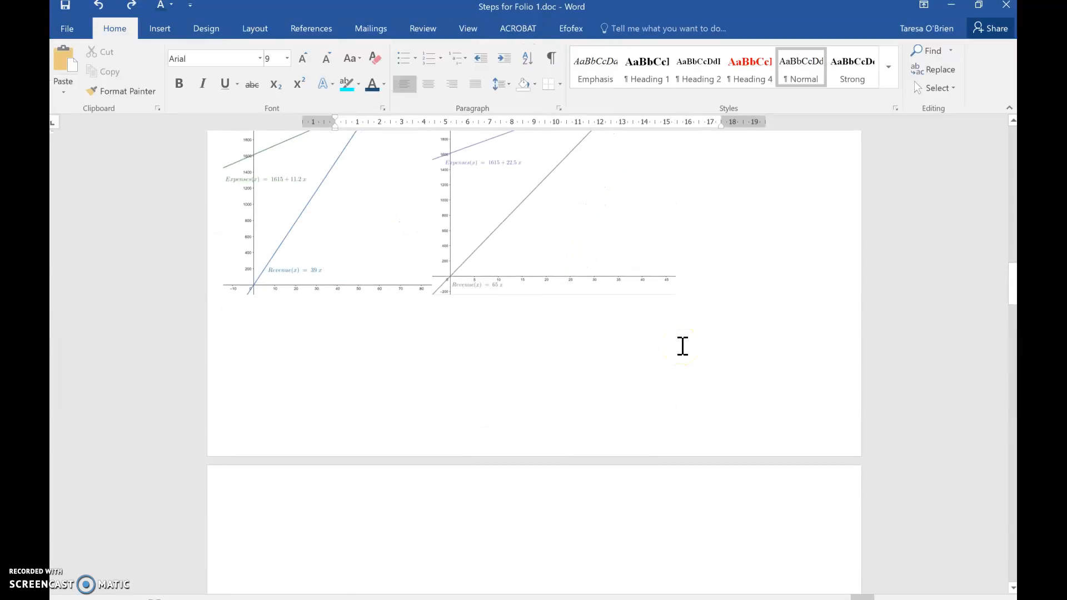
scroll(682, 346, down, 15)
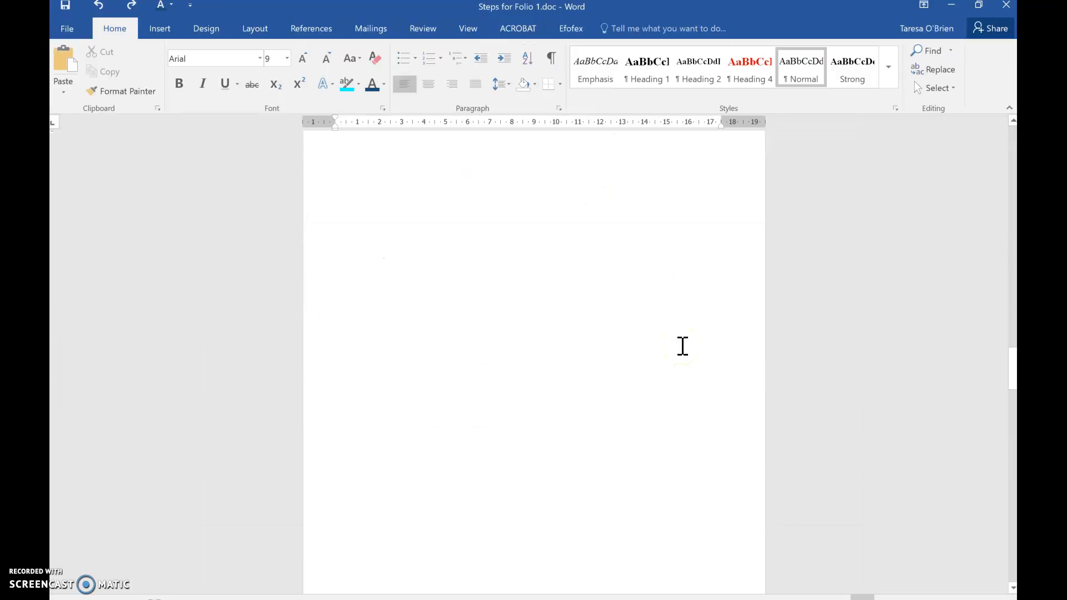
scroll(683, 346, down, 15)
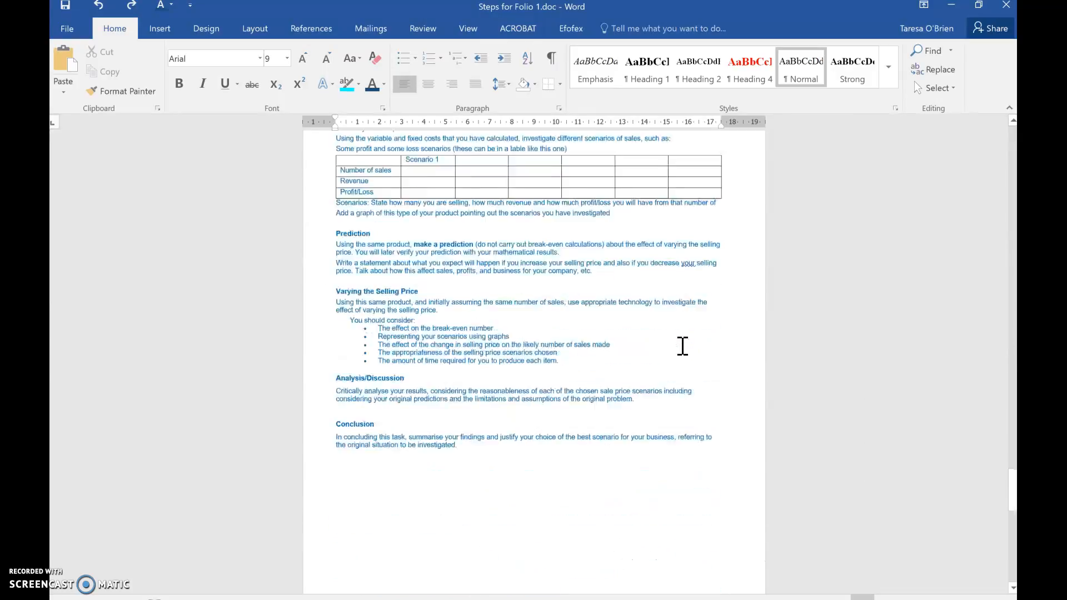
scroll(682, 345, up, 18)
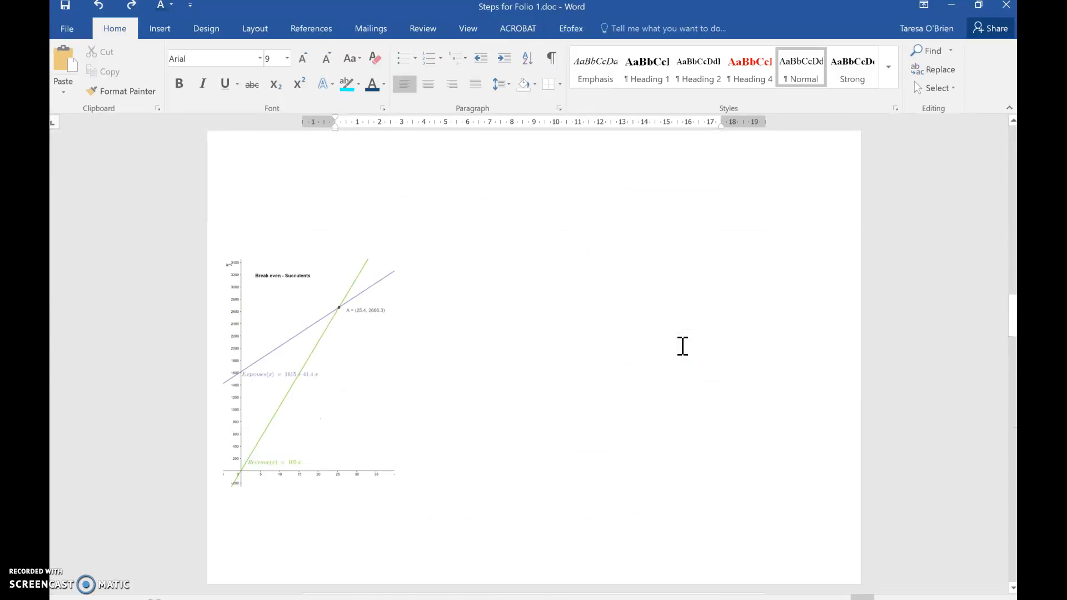
scroll(682, 346, down, 1)
scroll(682, 345, down, 1)
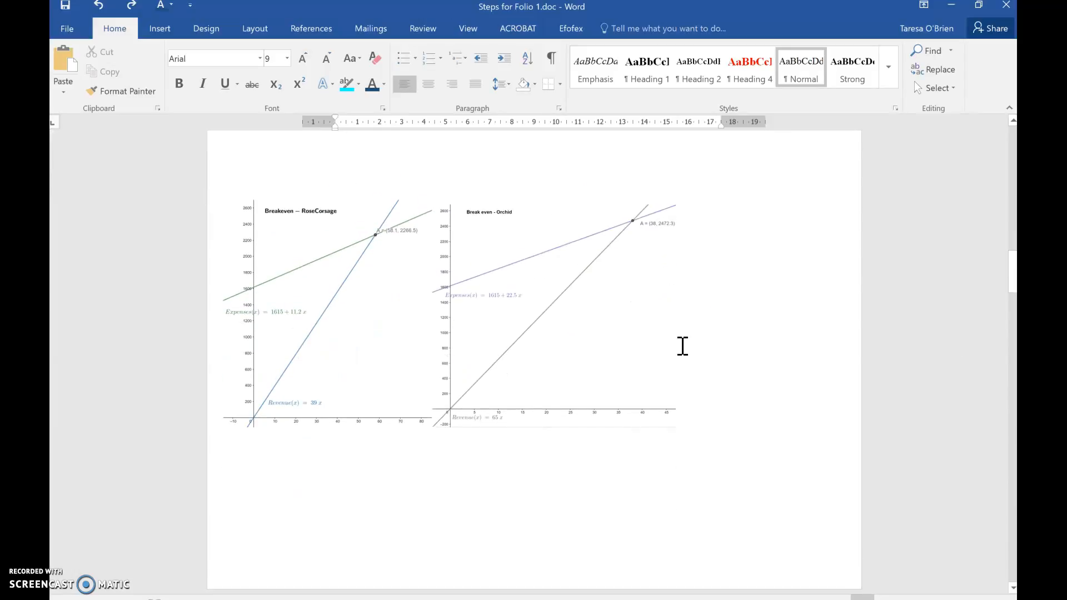
ctrl+scroll(676, 351, down, 2)
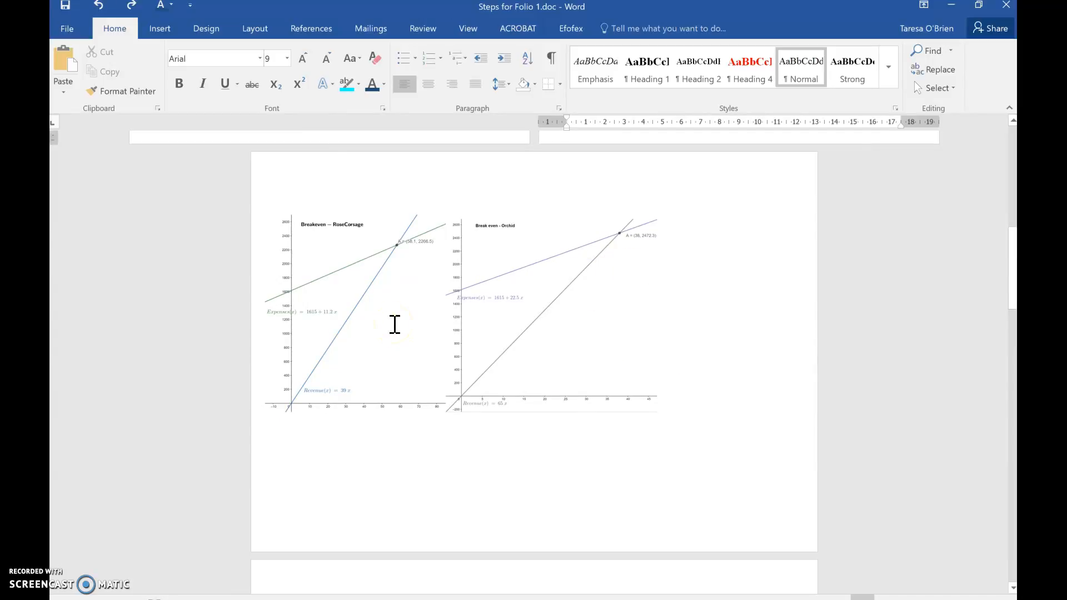
Step: Insert a 2x2 table on the portrait page just before the landscape graphs
click(169, 32)
click(150, 68)
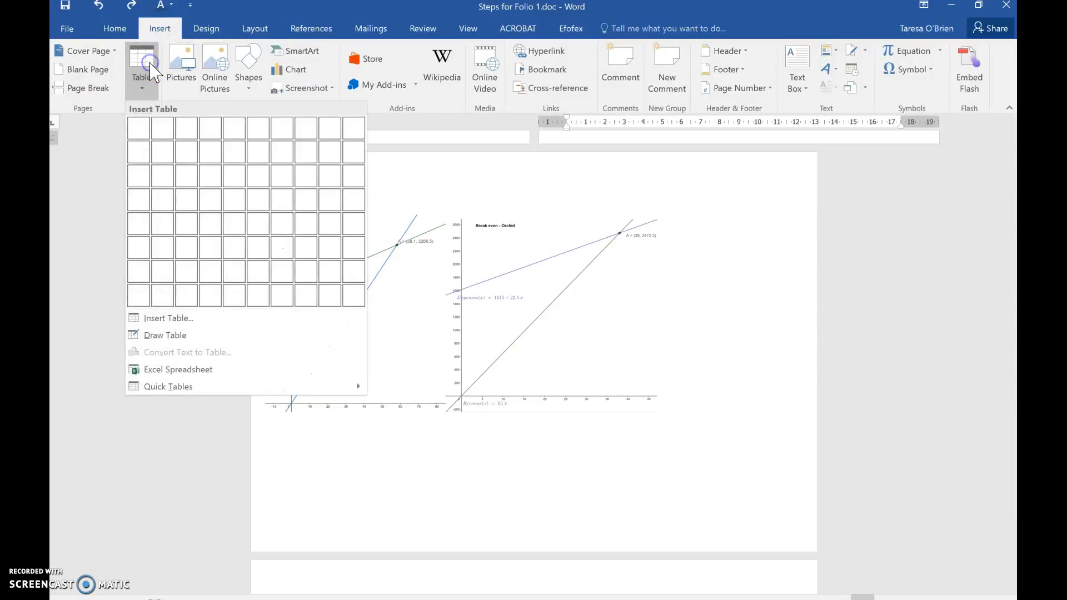
click(163, 150)
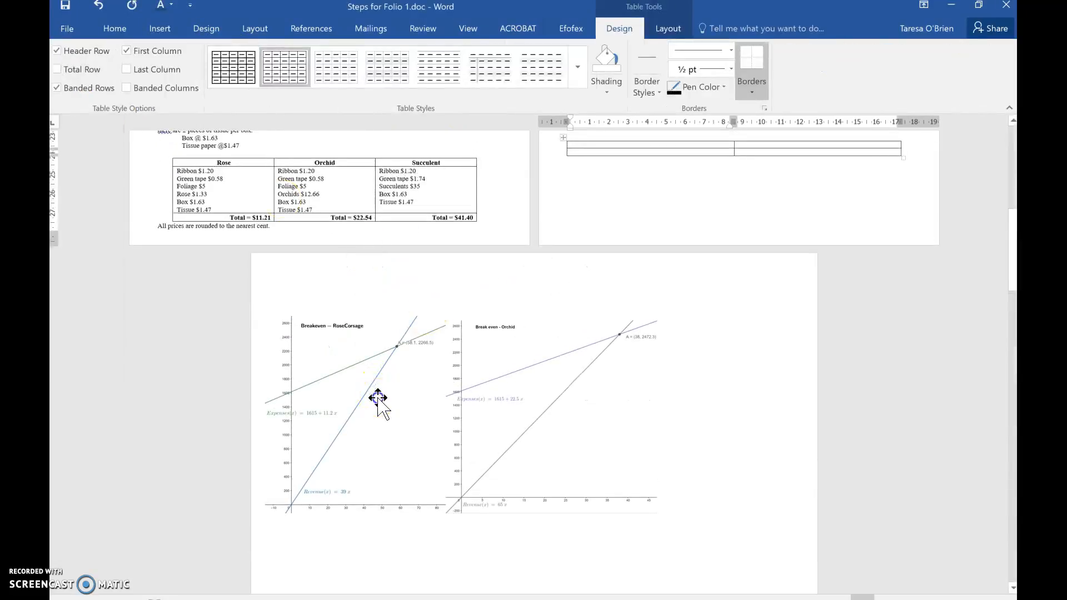
Step: Move the Rose Corsage graph into the first cell and the Orchid graph into the second cell of the table's top row
drag(563, 137, 628, 417)
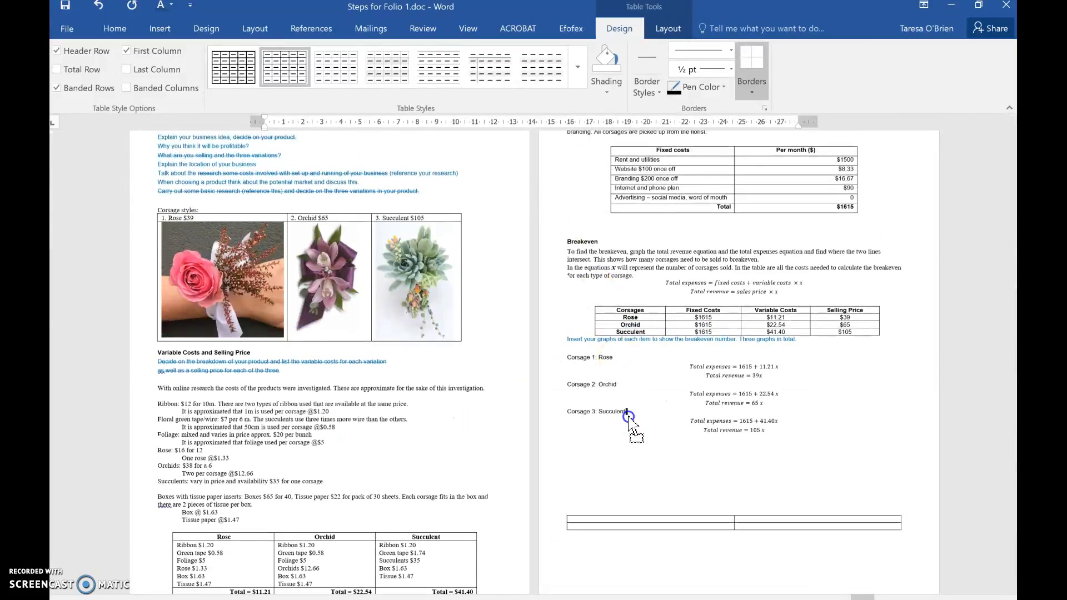
drag(626, 458, 618, 519)
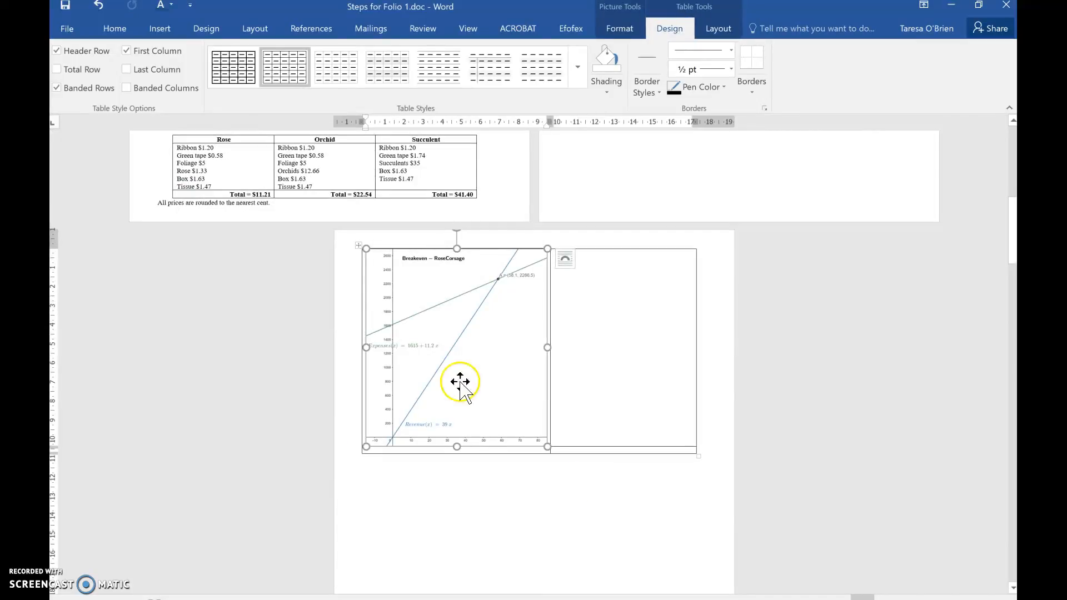
scroll(483, 371, down, 8)
scroll(483, 372, down, 4)
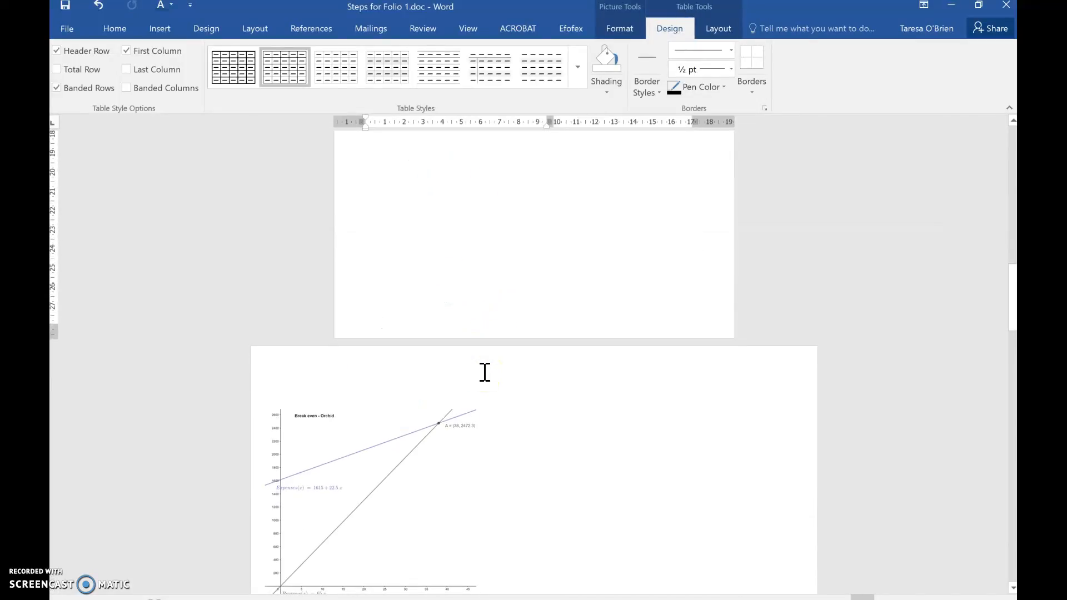
scroll(477, 376, up, 1)
drag(419, 381, 603, 195)
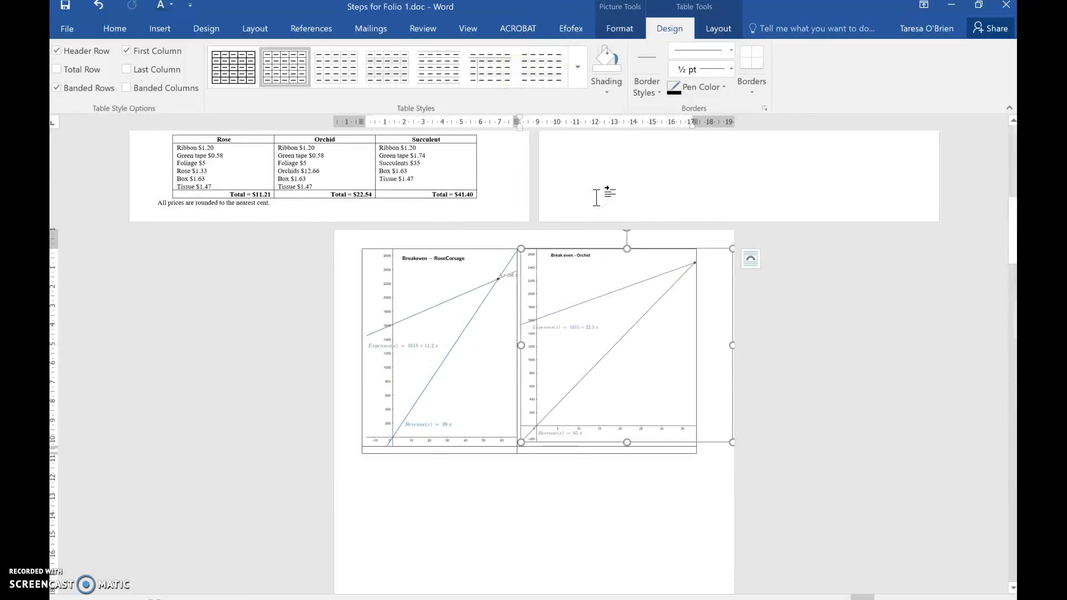
scroll(596, 198, up, 5)
scroll(596, 194, down, 6)
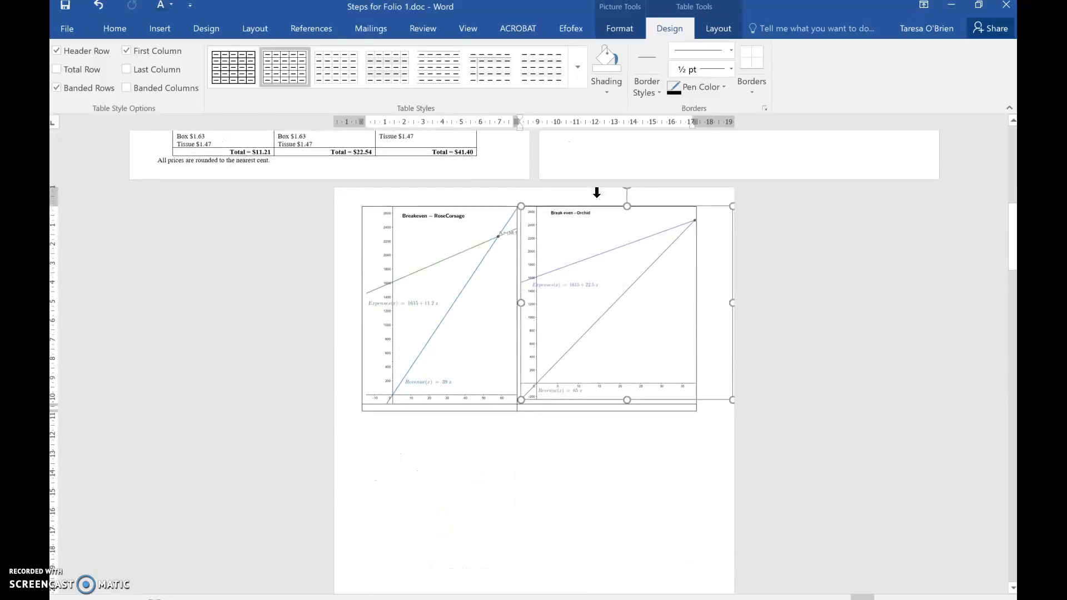
Step: Move the table with both graphs from the portrait page onto the first landscape page
drag(357, 202, 375, 531)
scroll(375, 531, down, 5)
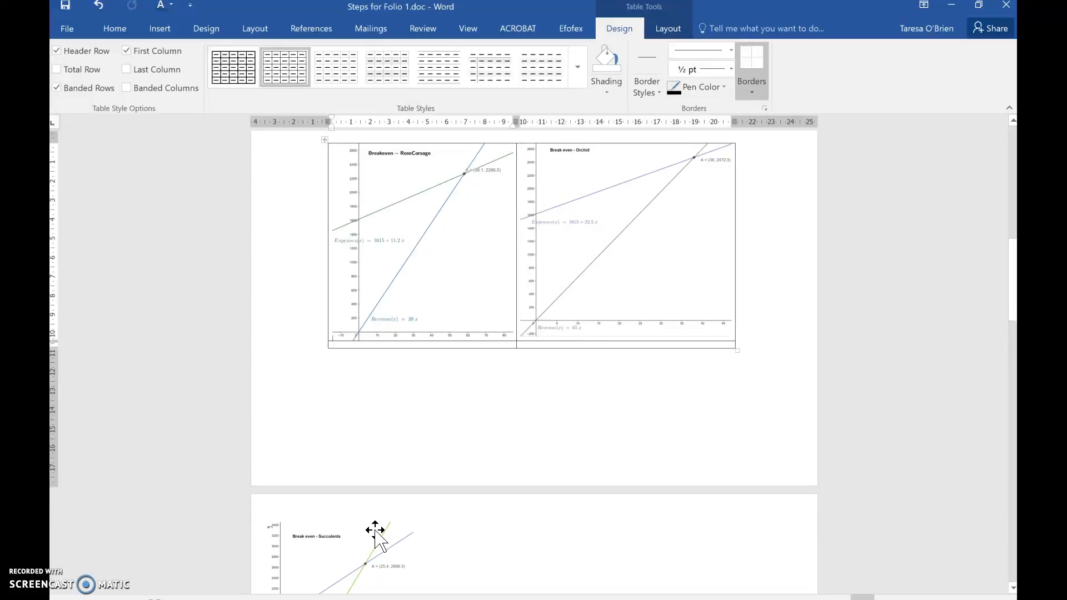
scroll(375, 531, up, 13)
scroll(375, 530, down, 7)
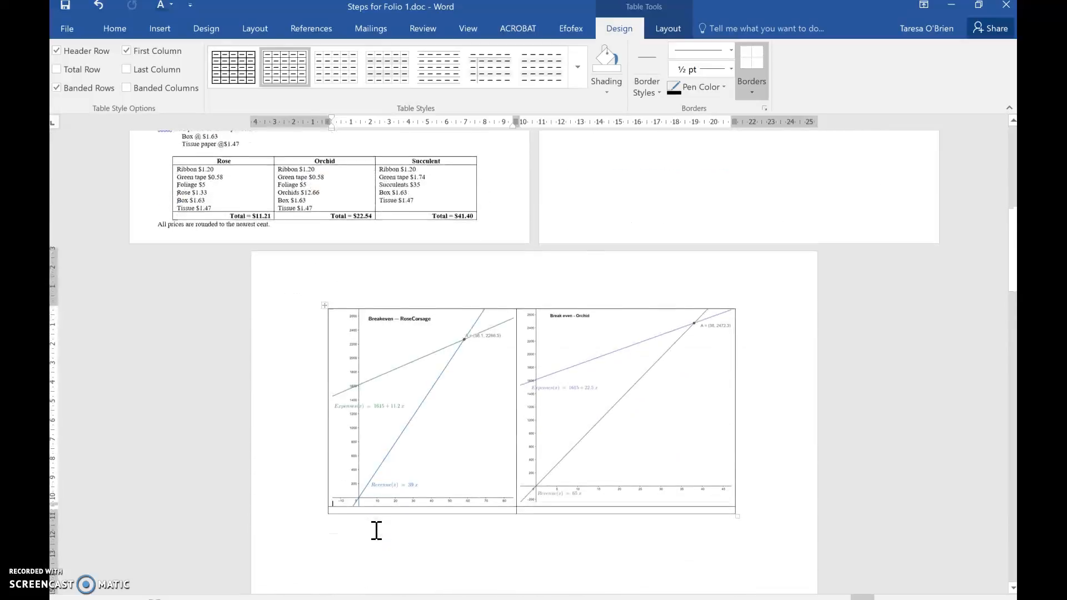
scroll(377, 530, down, 3)
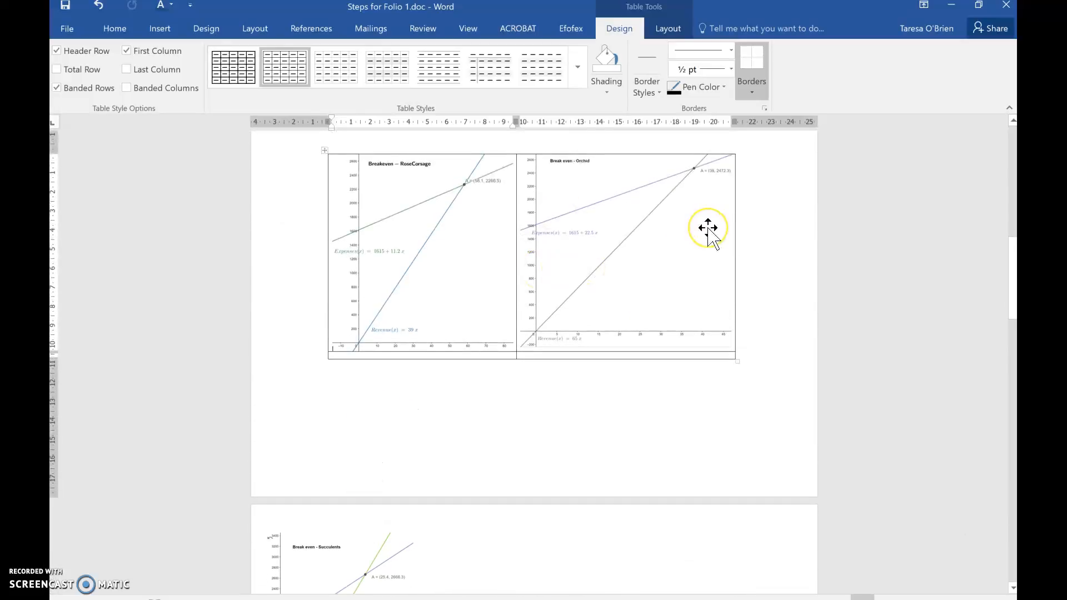
Step: Enter "This table shows that the breakeven occurs when there are 52 corsages sold." in the cell below the Rose Corsage graph
click(343, 356)
text(This table shows that the breakeven occurs when tehre)
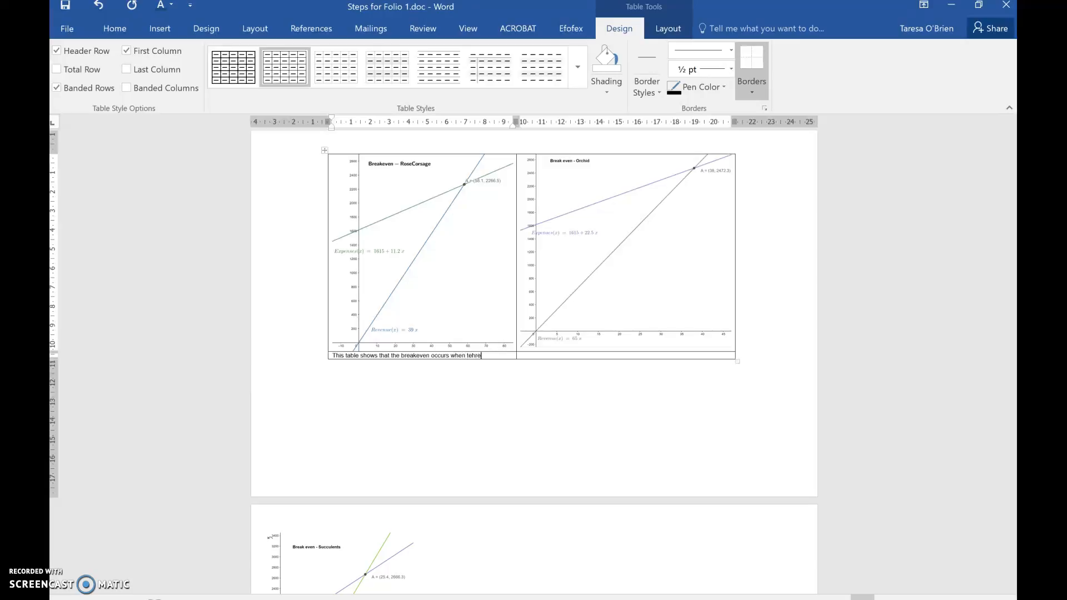
text(are 52 corsages sold.)
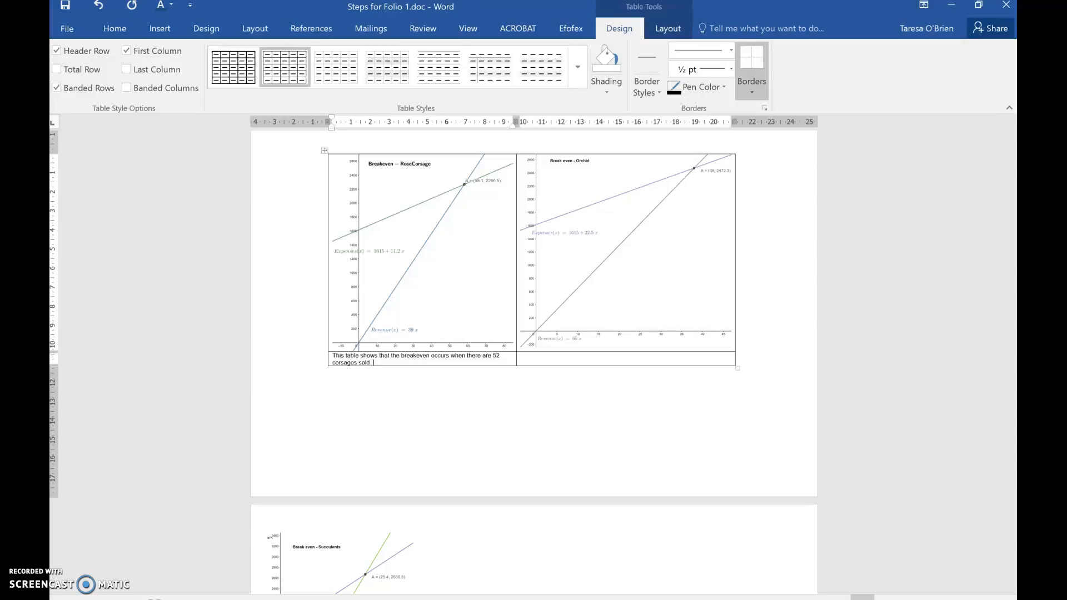
ctrl+scroll(333, 422, up, 4)
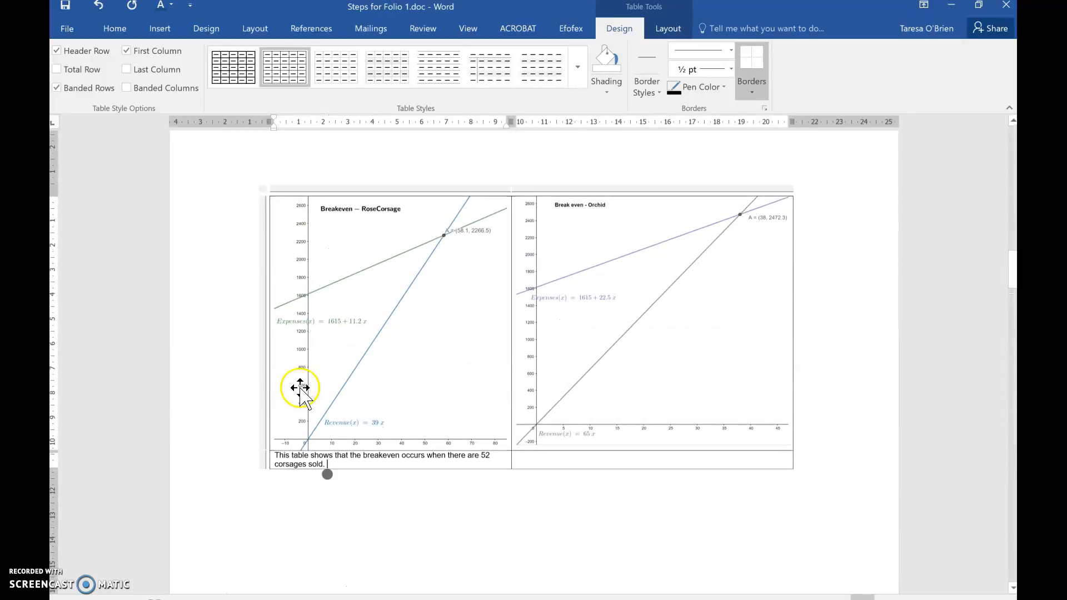
click(313, 477)
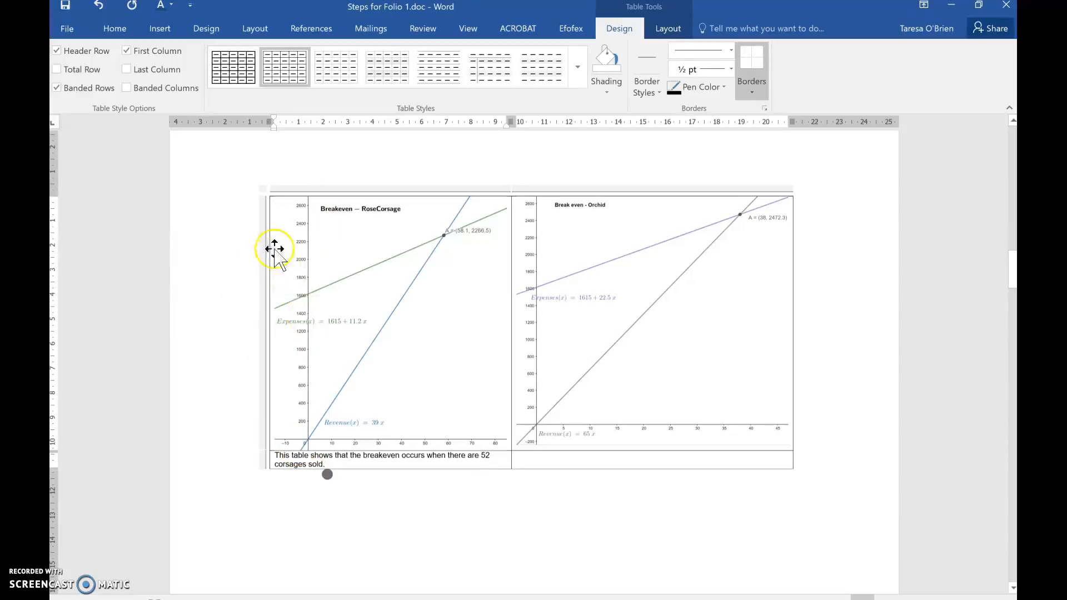
click(419, 387)
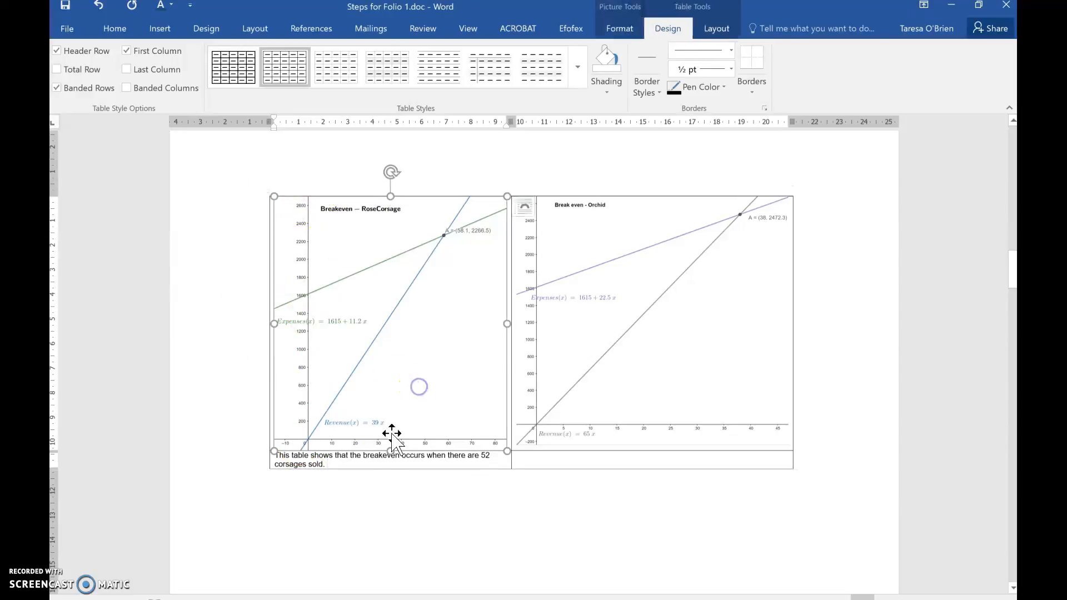
click(295, 422)
click(333, 493)
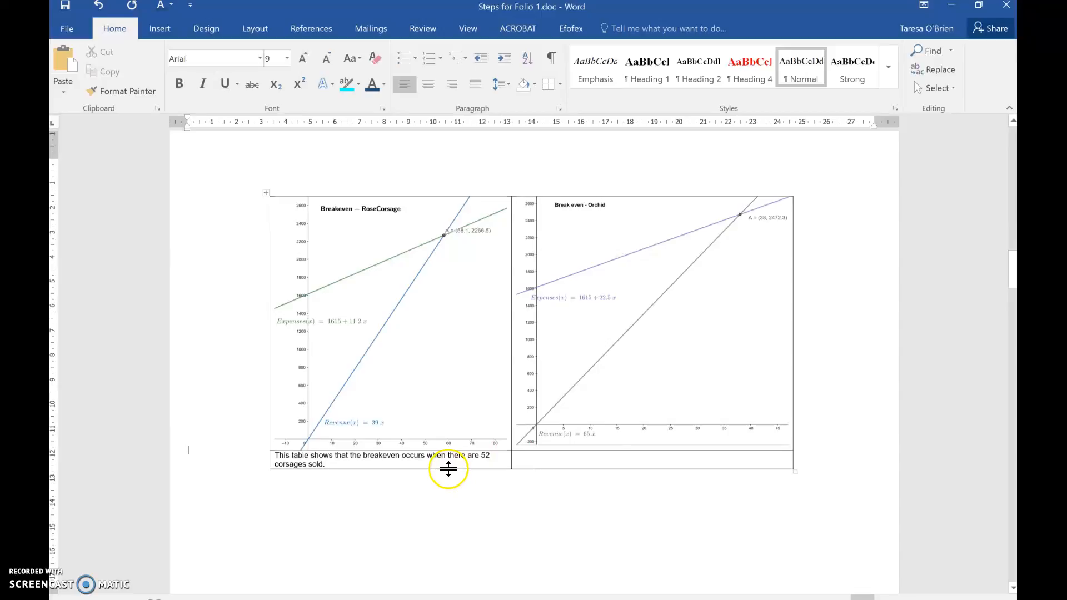
Step: Remove all borders from the table's bottom row containing the explanatory text
click(444, 467)
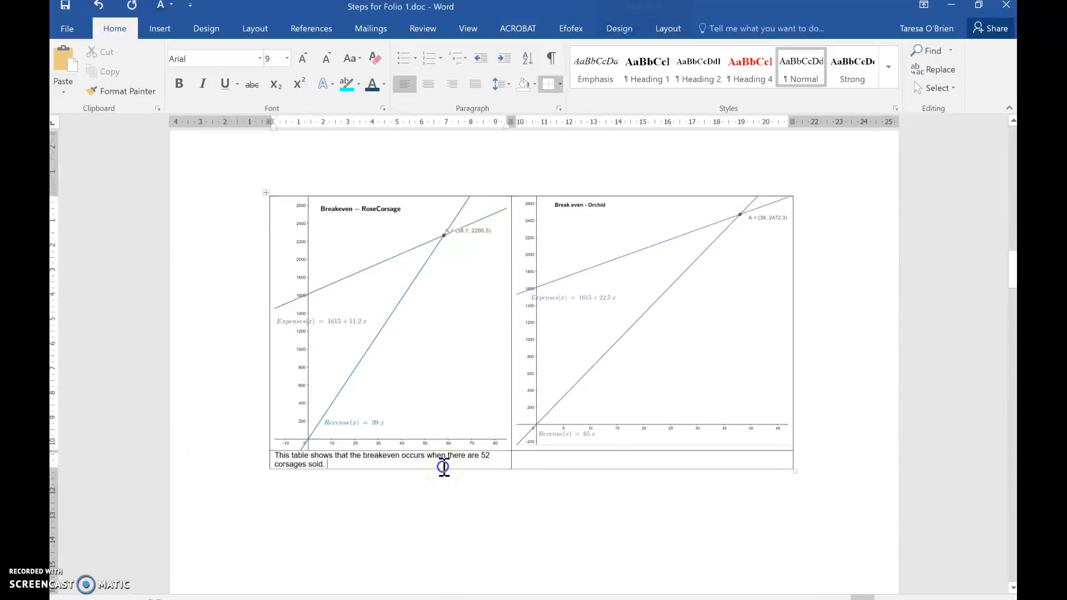
drag(362, 467, 565, 460)
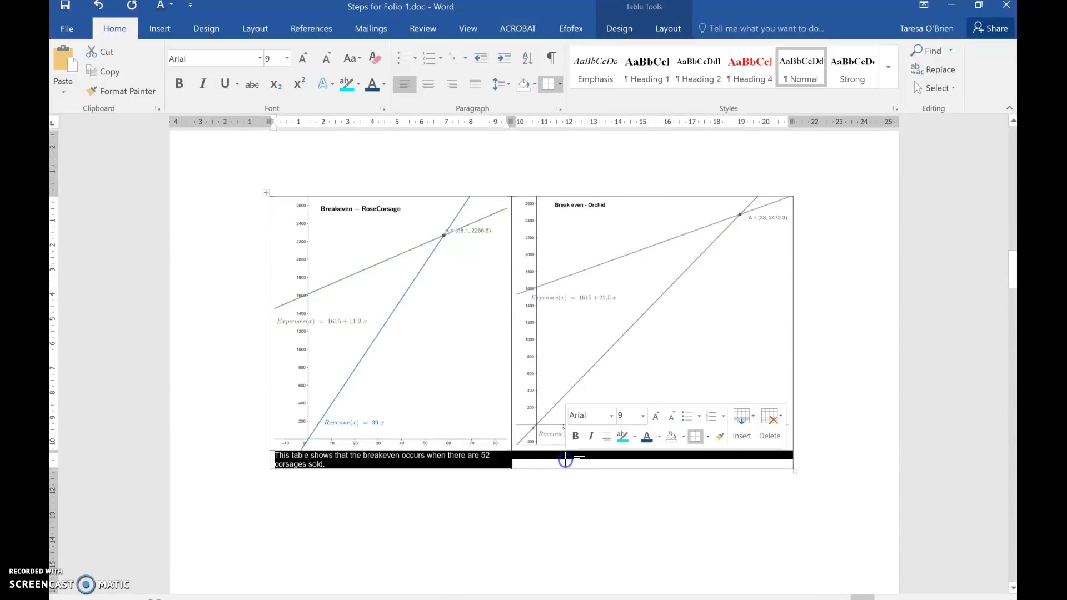
click(623, 29)
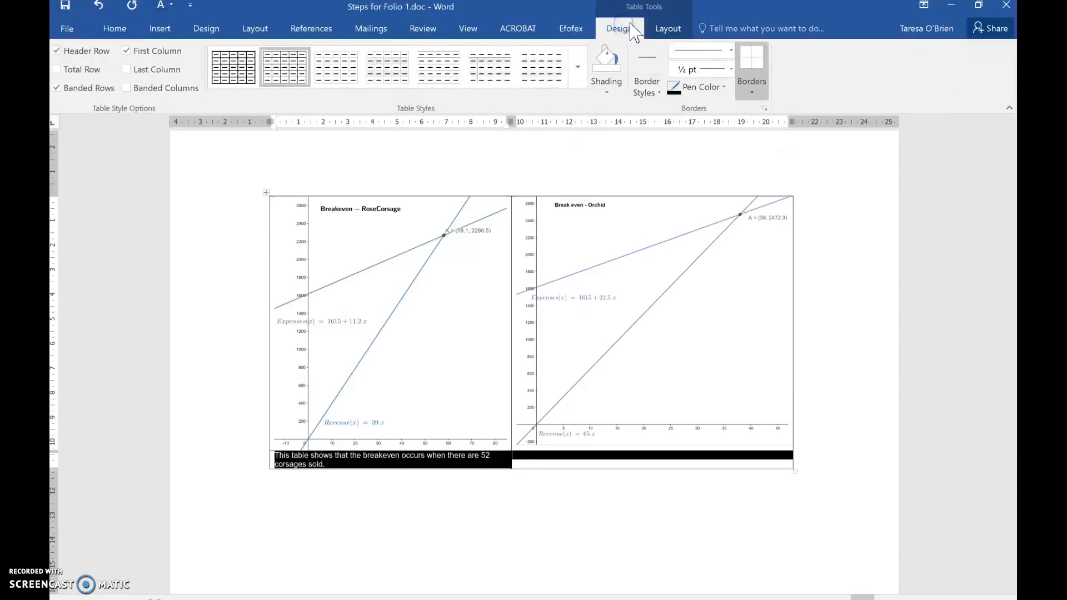
click(751, 89)
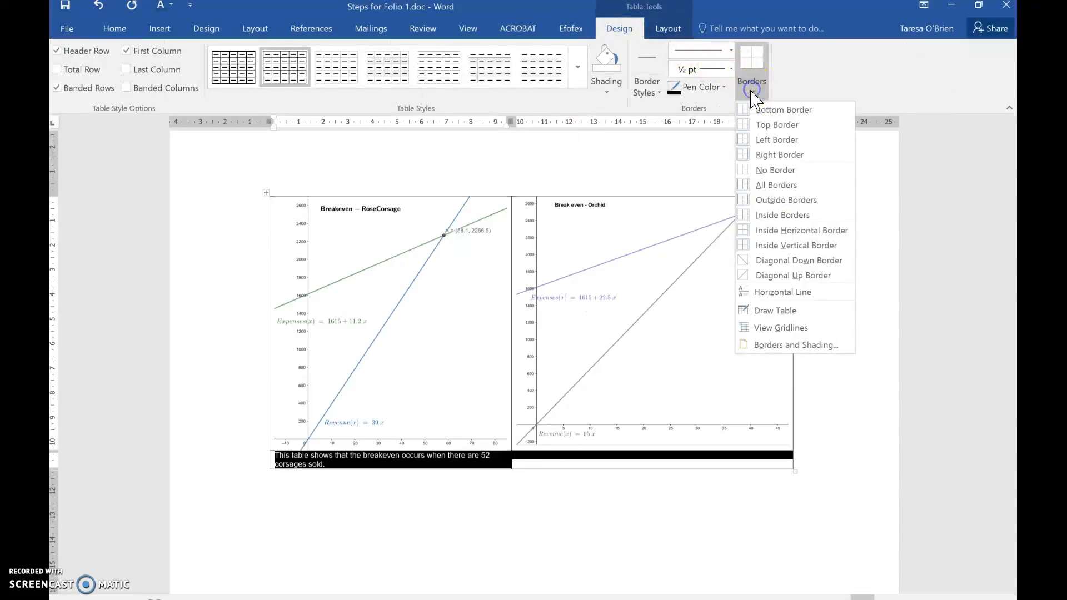
click(767, 172)
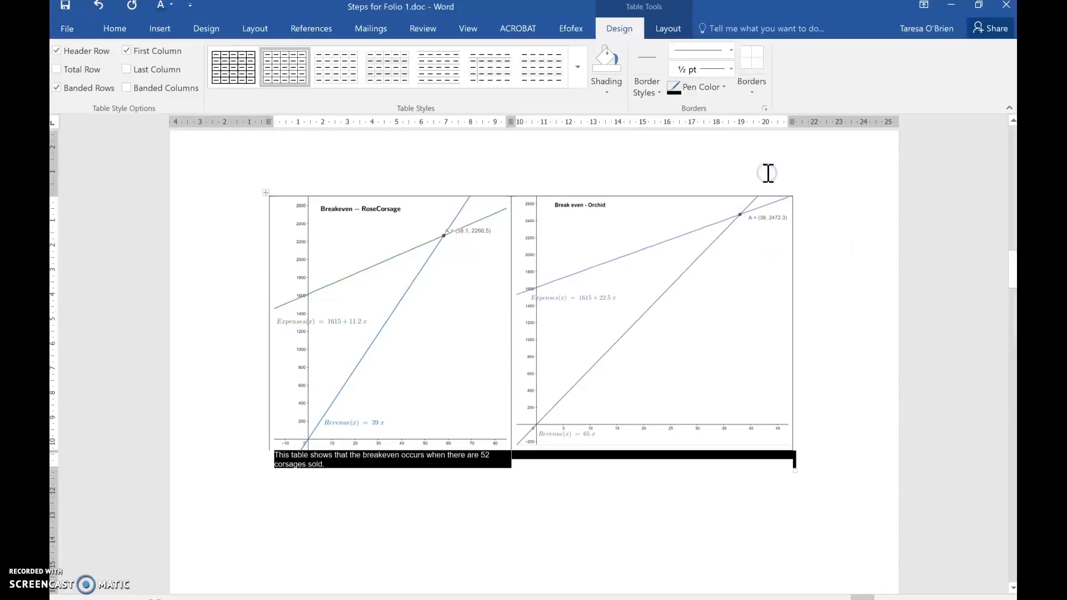
click(237, 346)
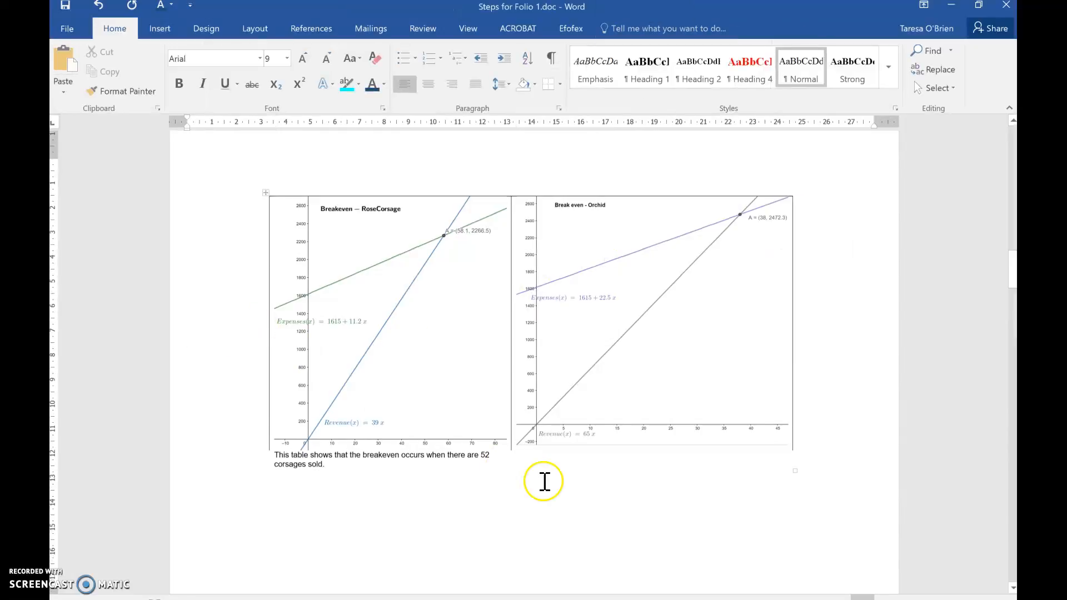
click(476, 414)
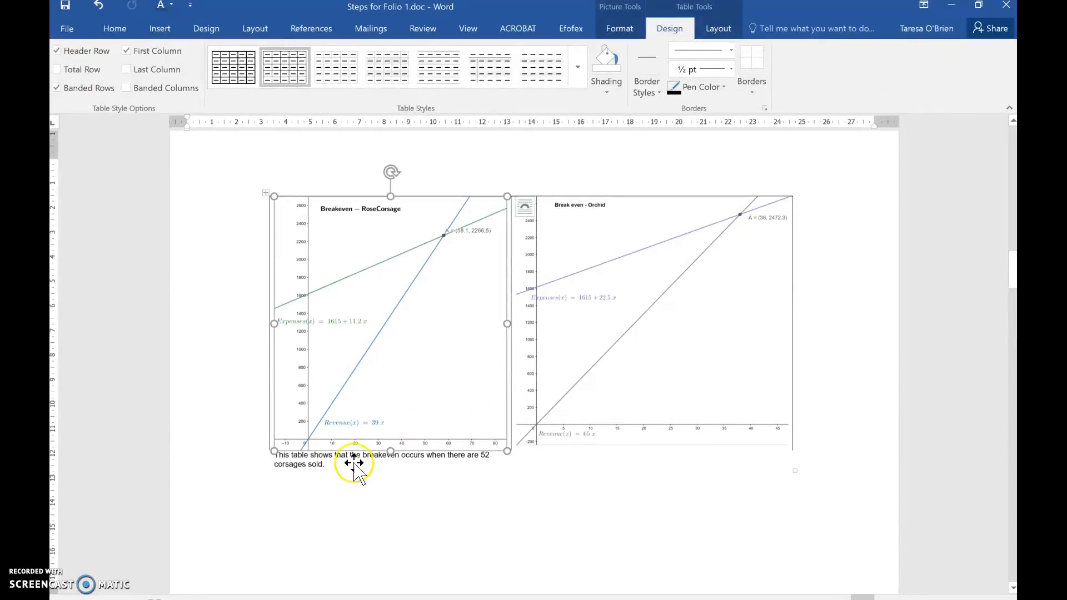
click(231, 389)
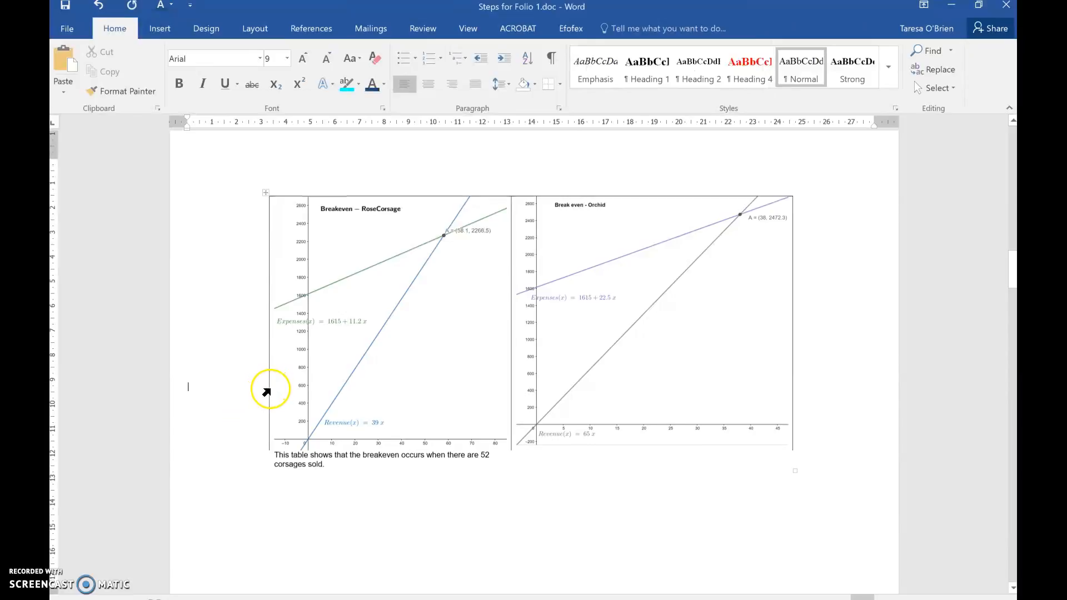
click(270, 389)
click(257, 389)
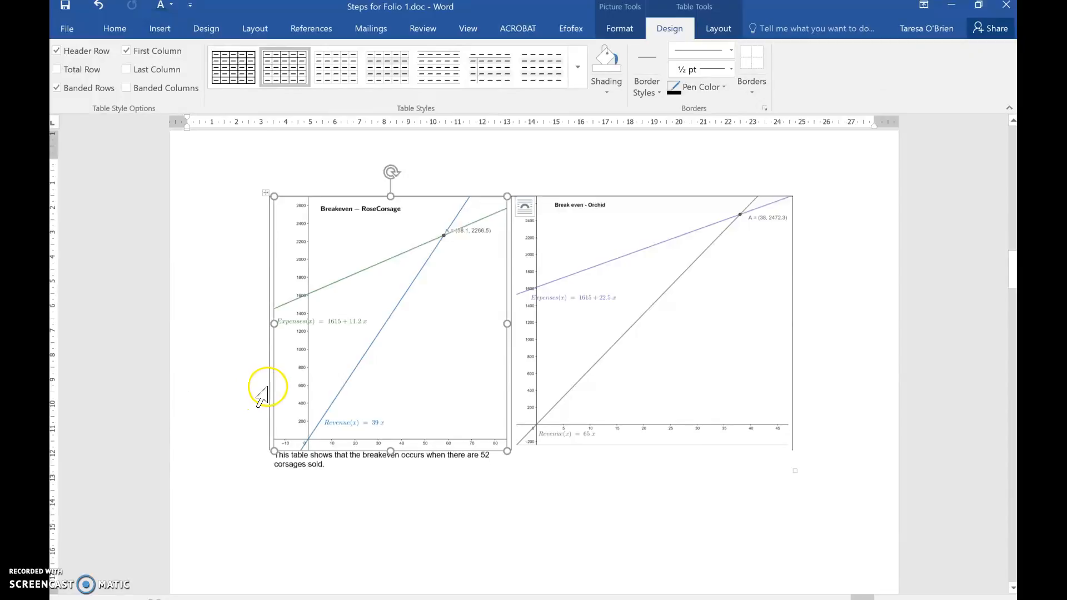
click(267, 390)
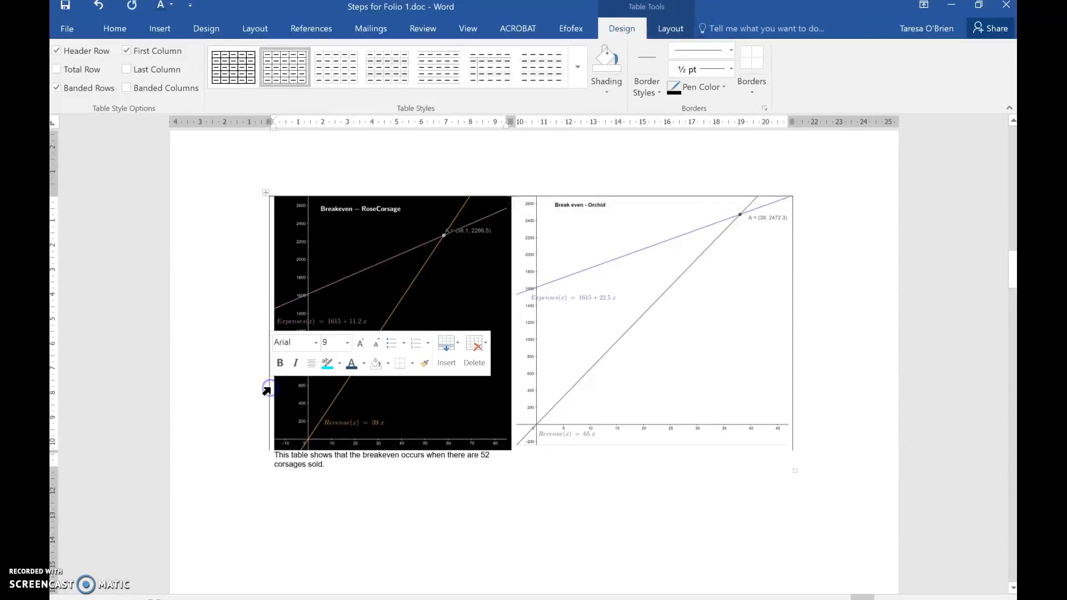
click(241, 362)
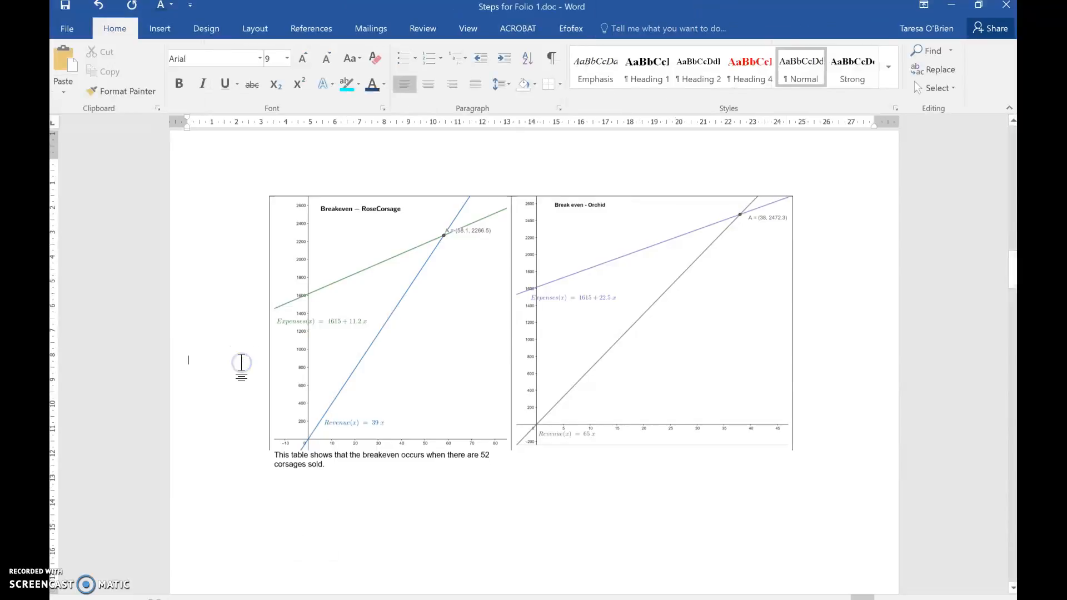
click(297, 337)
click(248, 334)
click(469, 321)
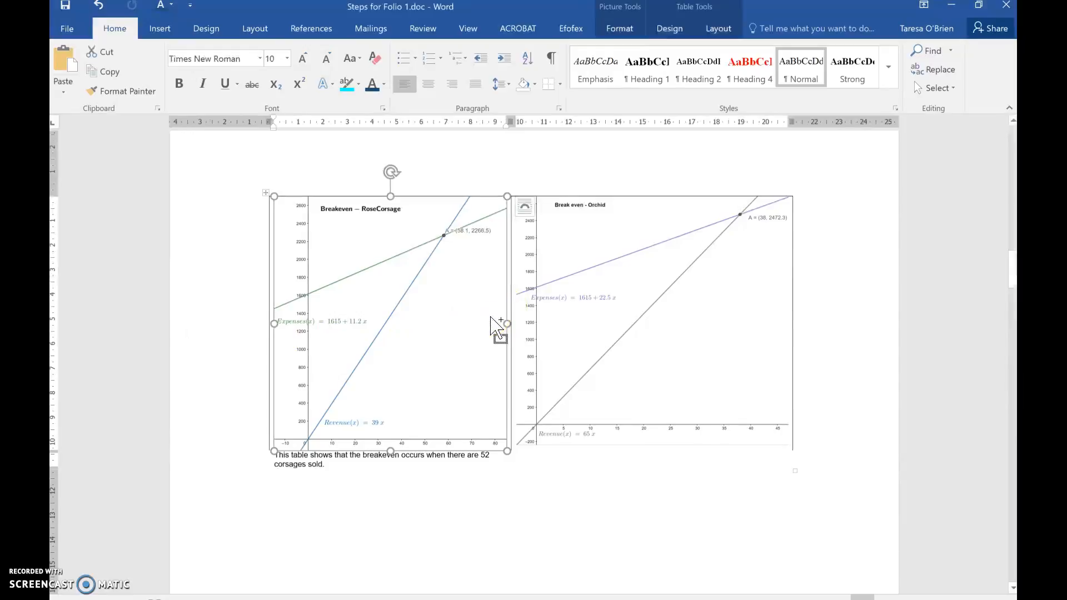
click(360, 485)
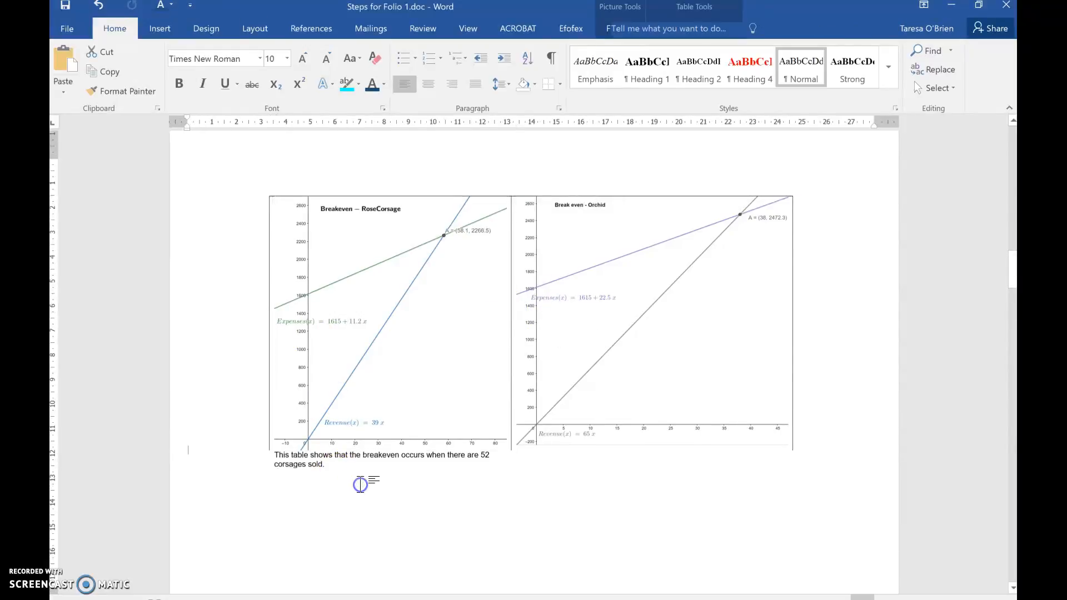
Step: Apply outside borders to the table's top row containing the two graphs
click(261, 417)
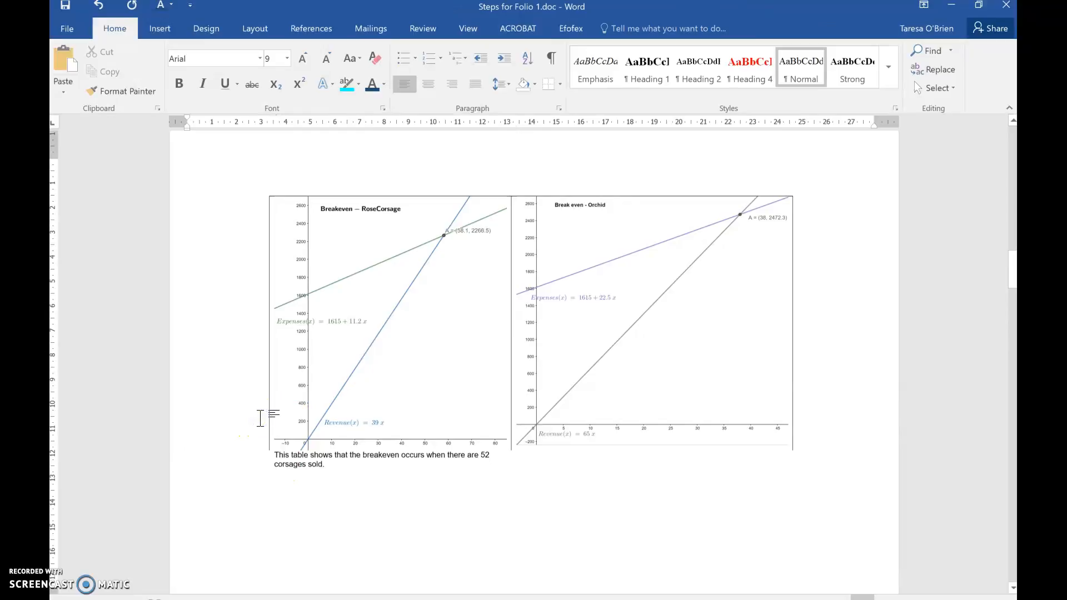
click(260, 424)
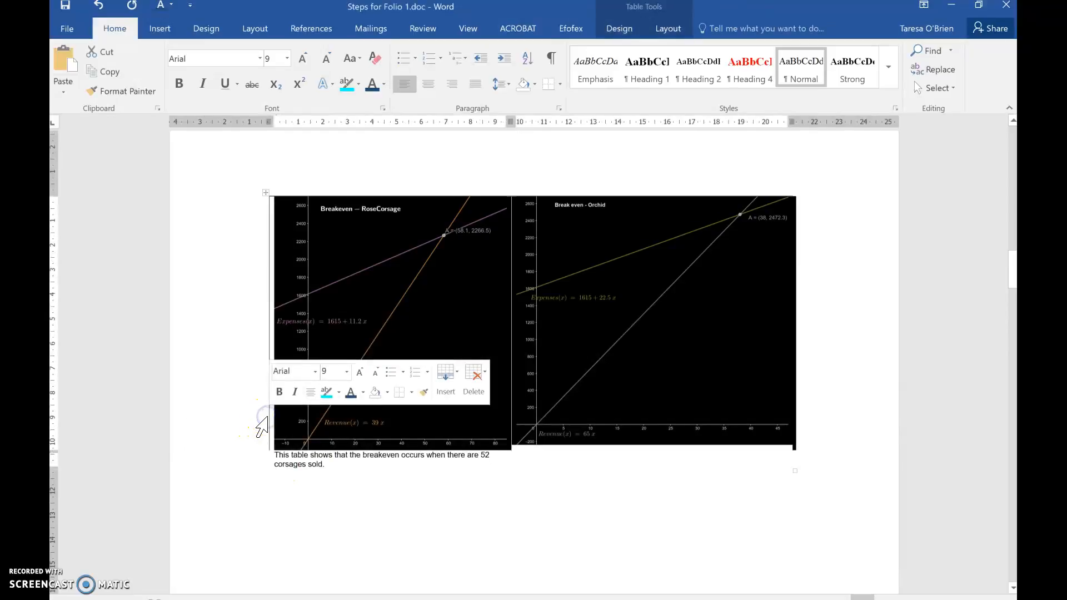
click(637, 27)
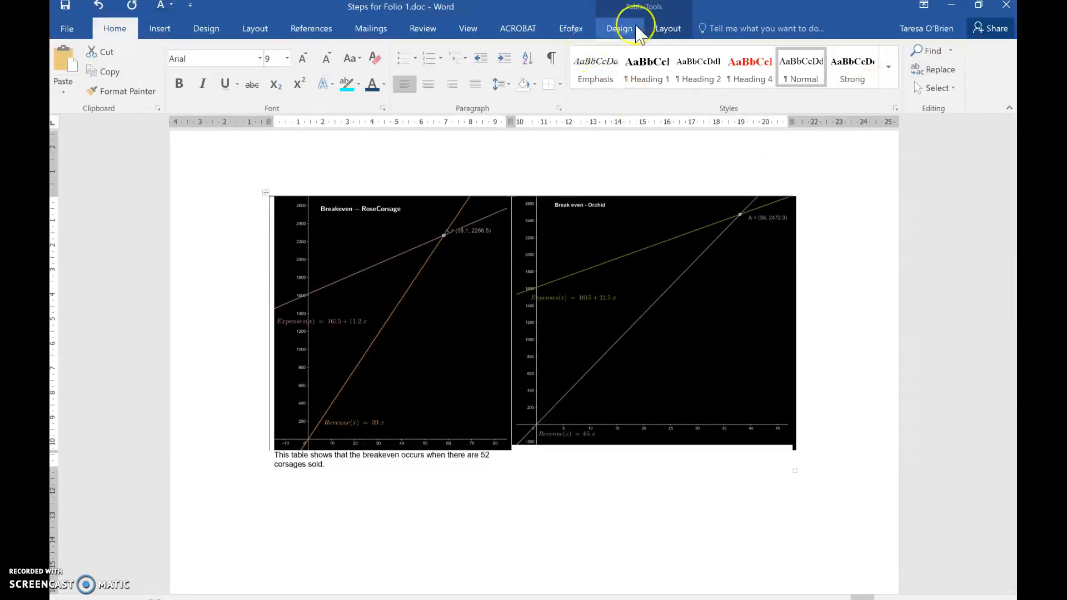
click(669, 28)
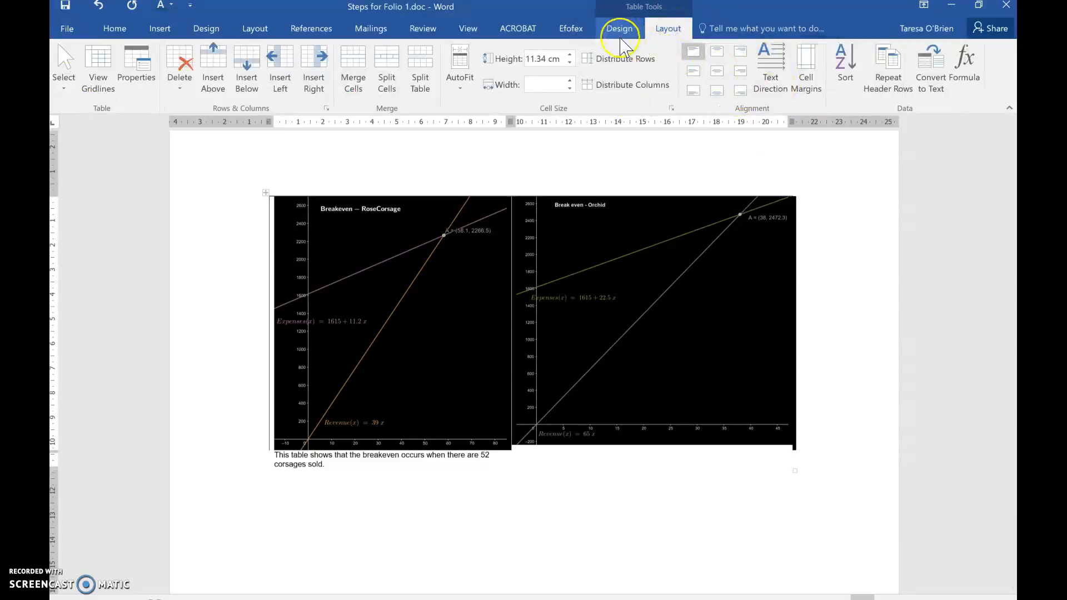
click(619, 30)
click(750, 83)
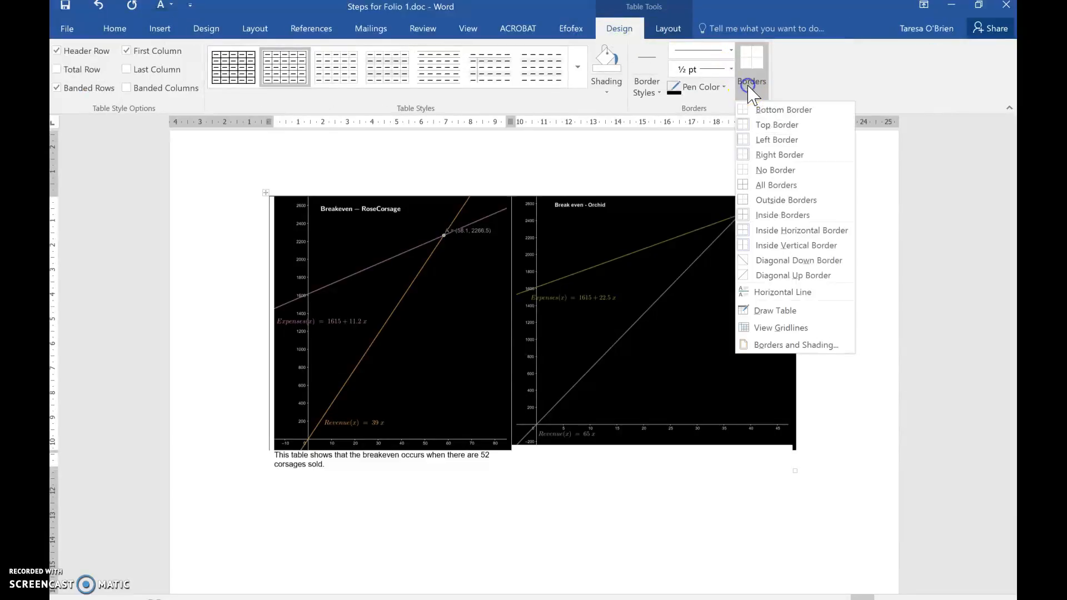
click(802, 203)
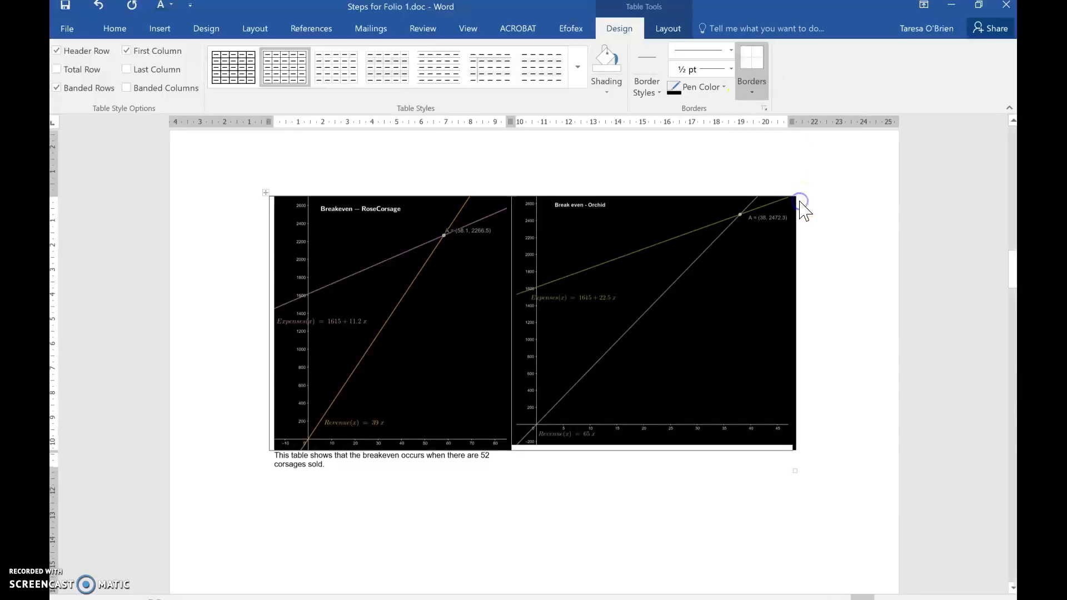
click(608, 502)
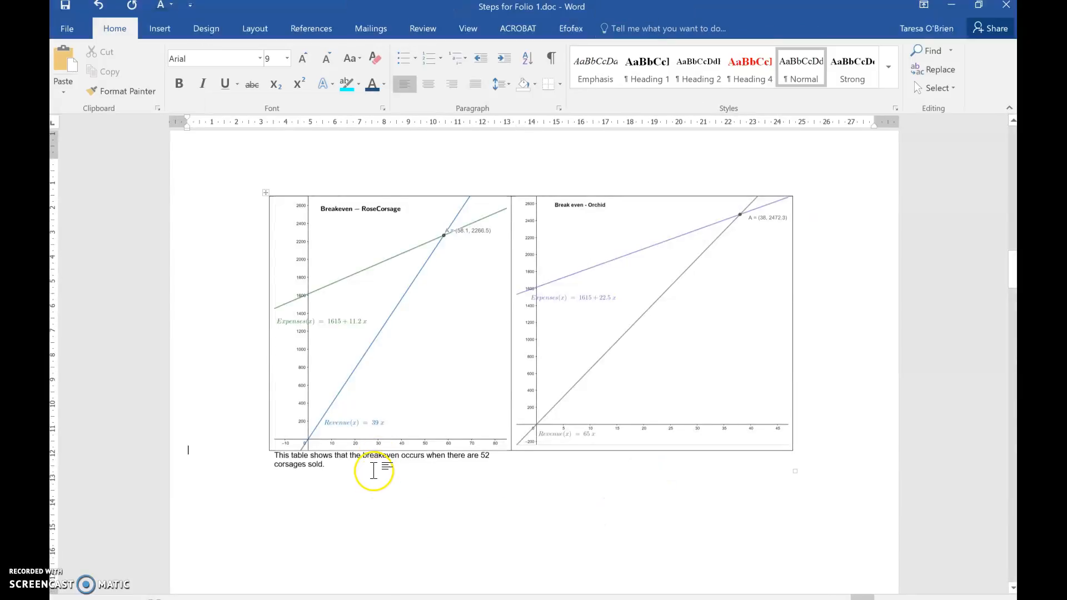
Step: Enter "This table shows…" in the cell below the Orchid graph
click(373, 465)
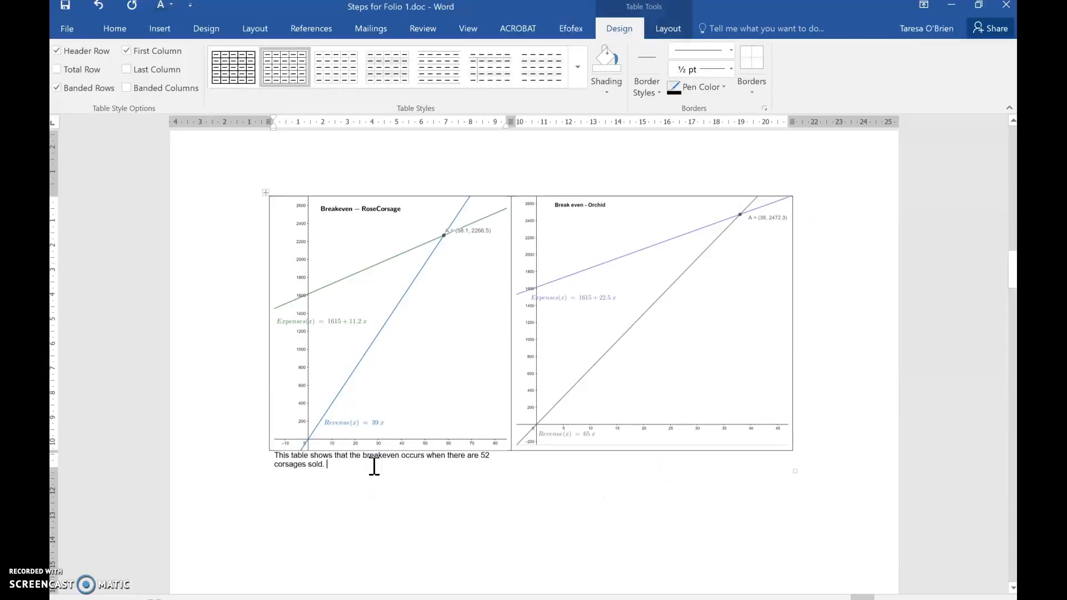
click(548, 460)
text(this)
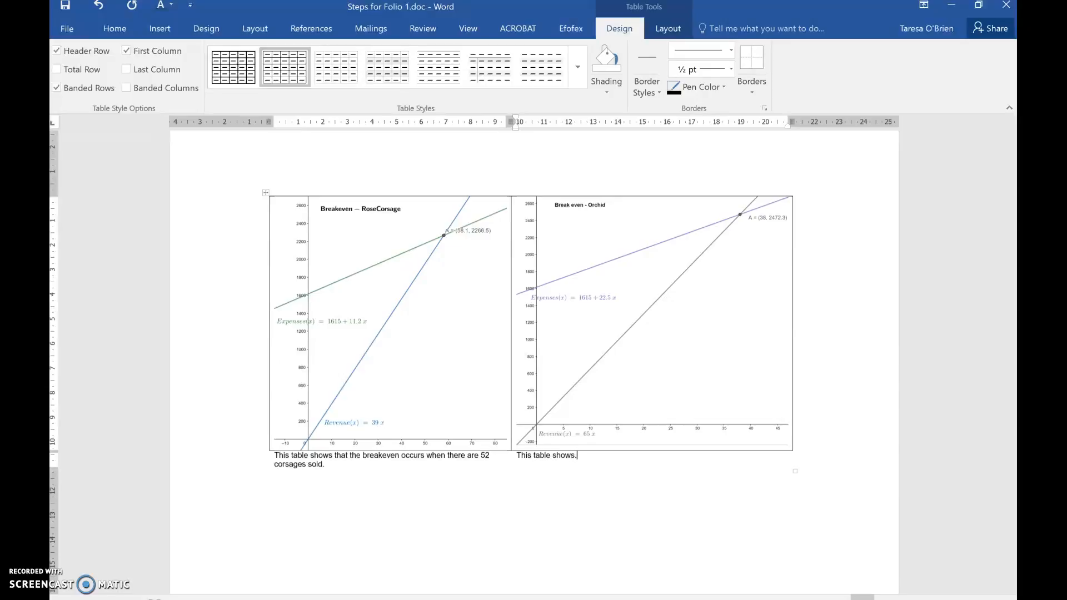
Step: Enlarge the whole table so its graph row is about 12.3 cm tall and its columns about 10.6 cm and 12.3 cm wide
click(264, 193)
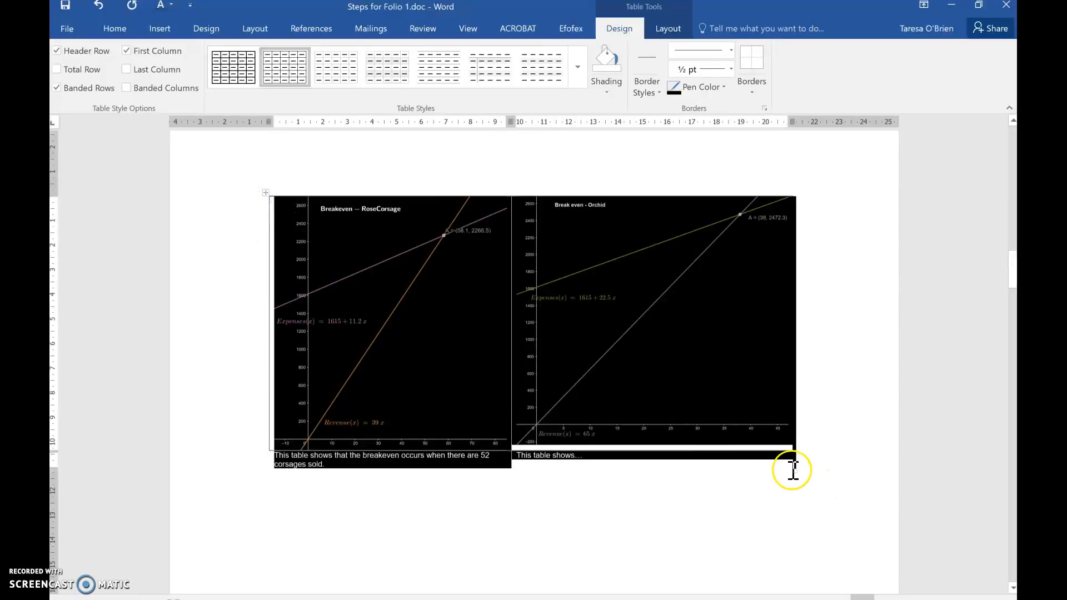
drag(796, 472, 833, 521)
click(721, 530)
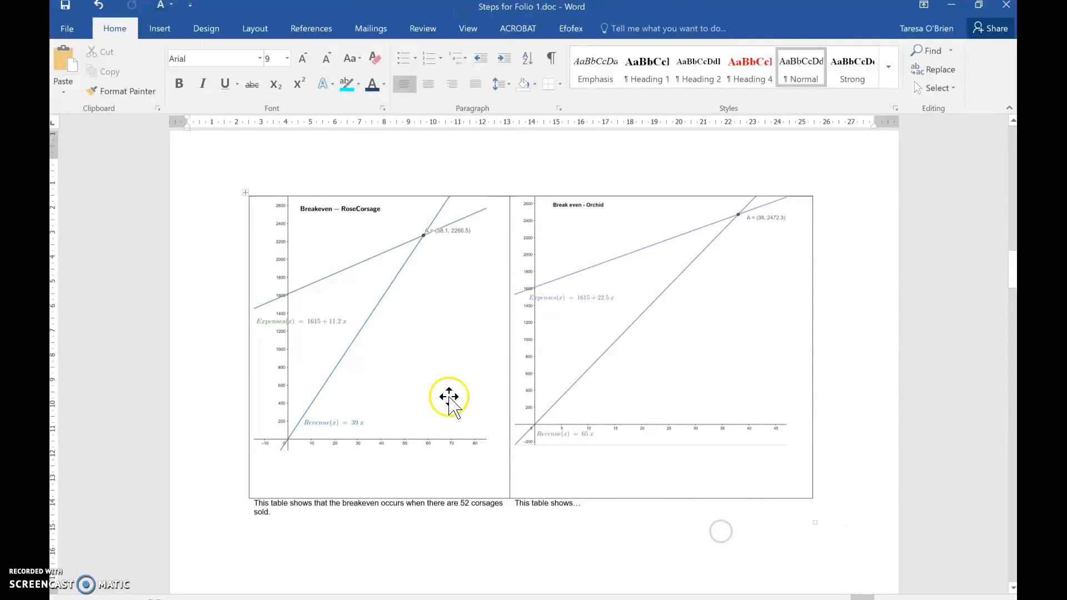
Step: Centre the Rose Corsage and Orchid graphs horizontally and vertically within their table cells
click(448, 392)
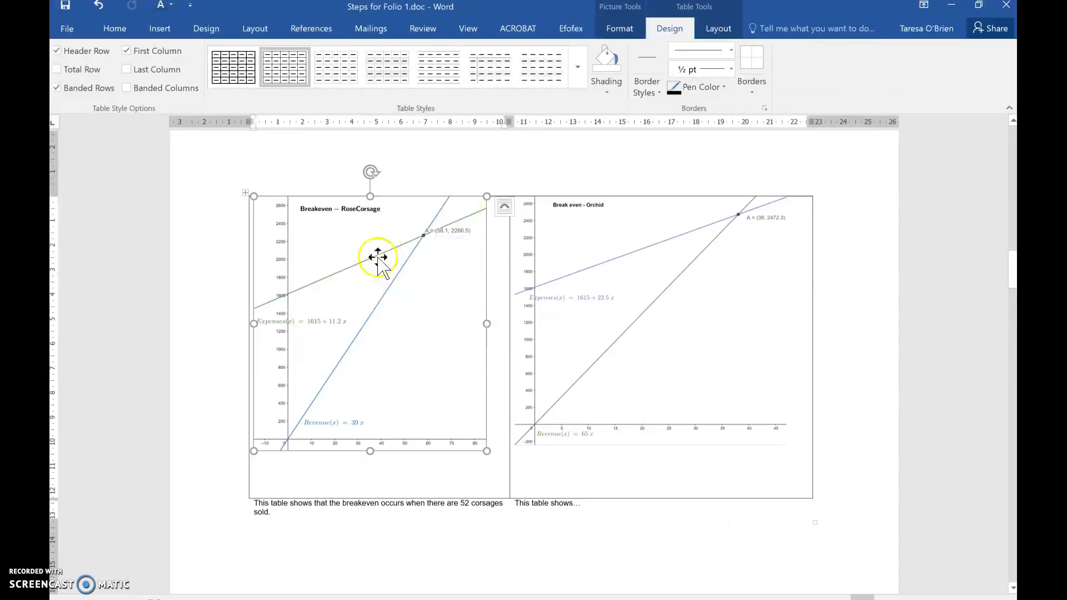
click(634, 34)
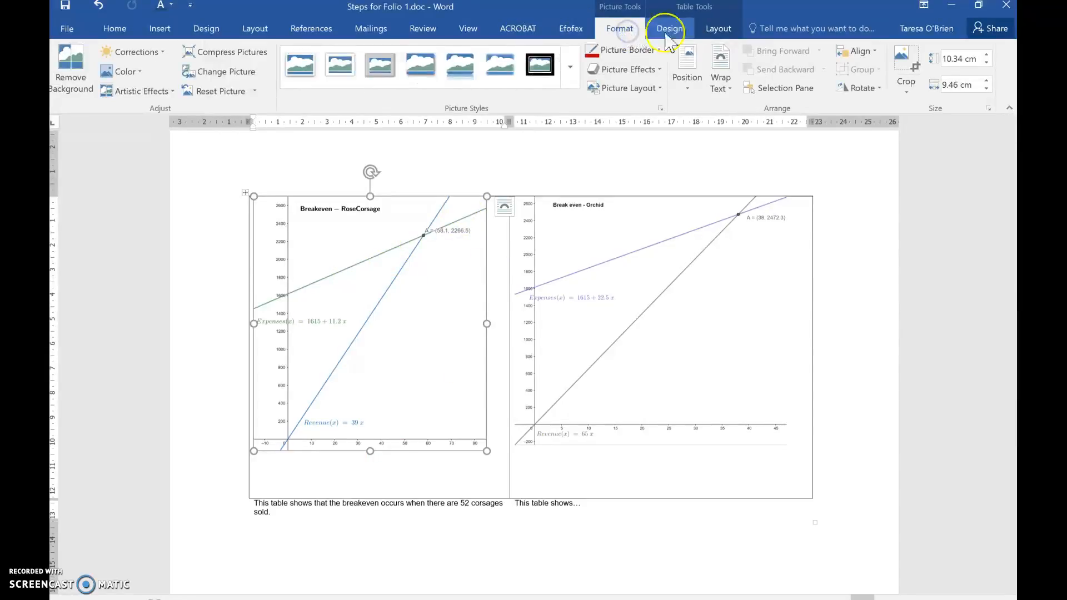
click(721, 31)
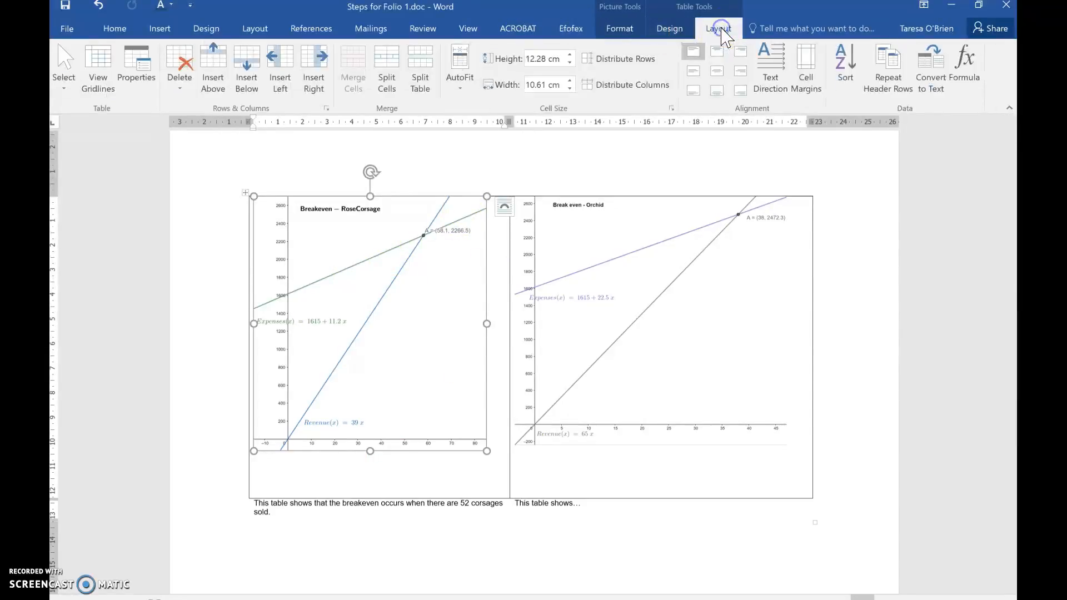
click(717, 74)
click(574, 343)
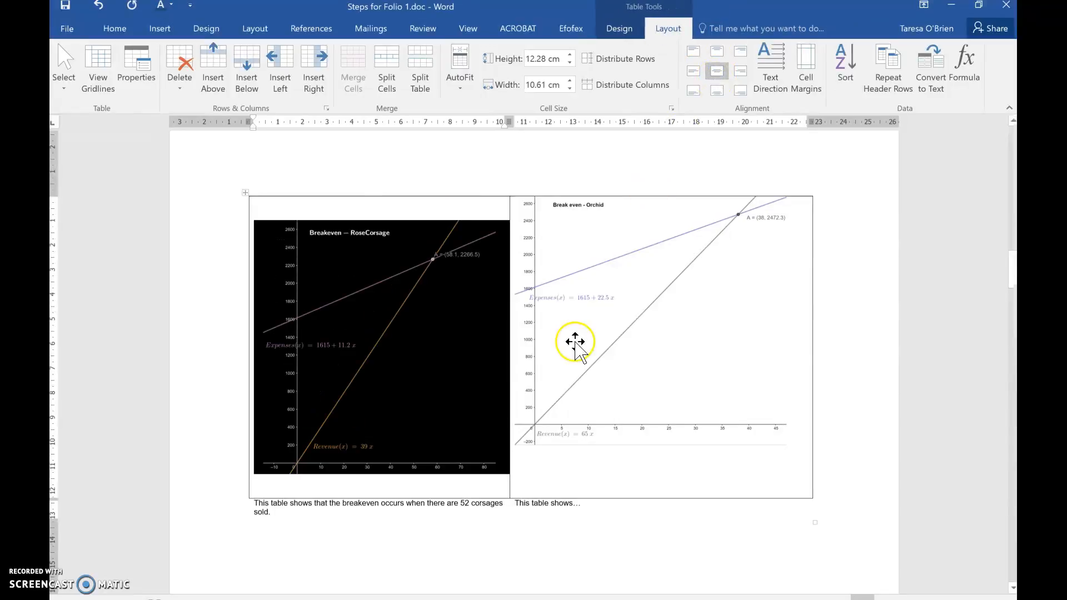
click(725, 74)
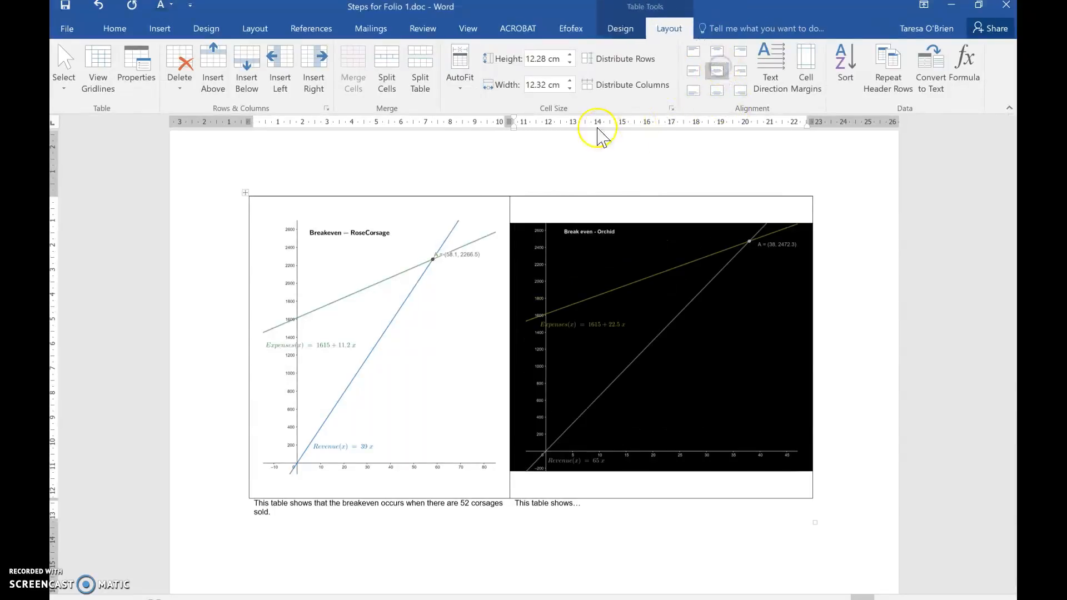
click(592, 148)
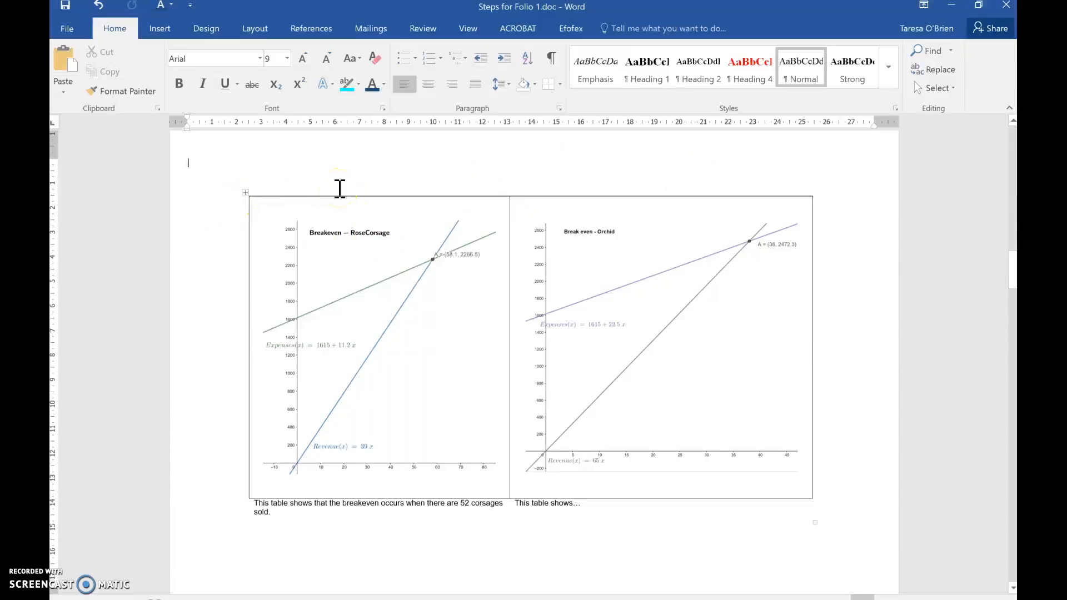
Step: Review the page layout from the portrait page with the equations through the landscape table to the Succulents graph page
click(279, 508)
click(286, 511)
click(305, 522)
scroll(305, 522, down, 7)
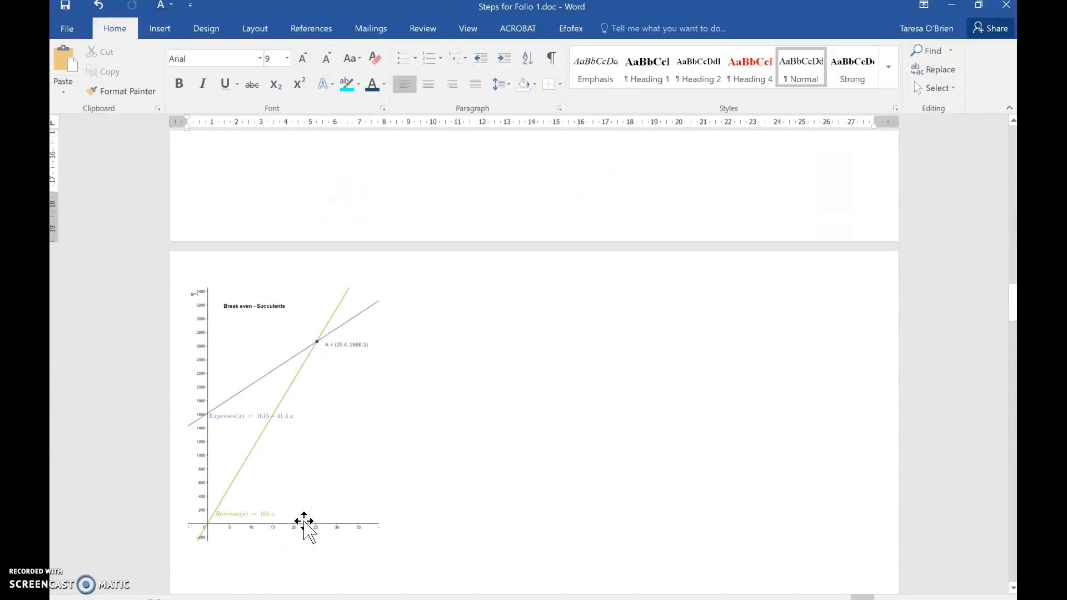
scroll(304, 525, up, 15)
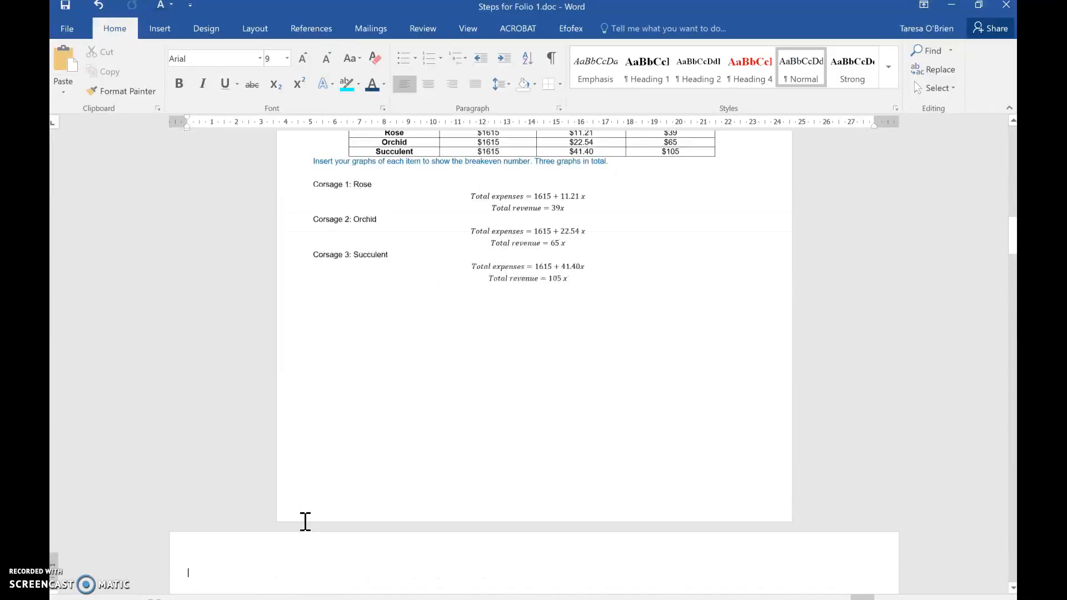
scroll(300, 528, down, 10)
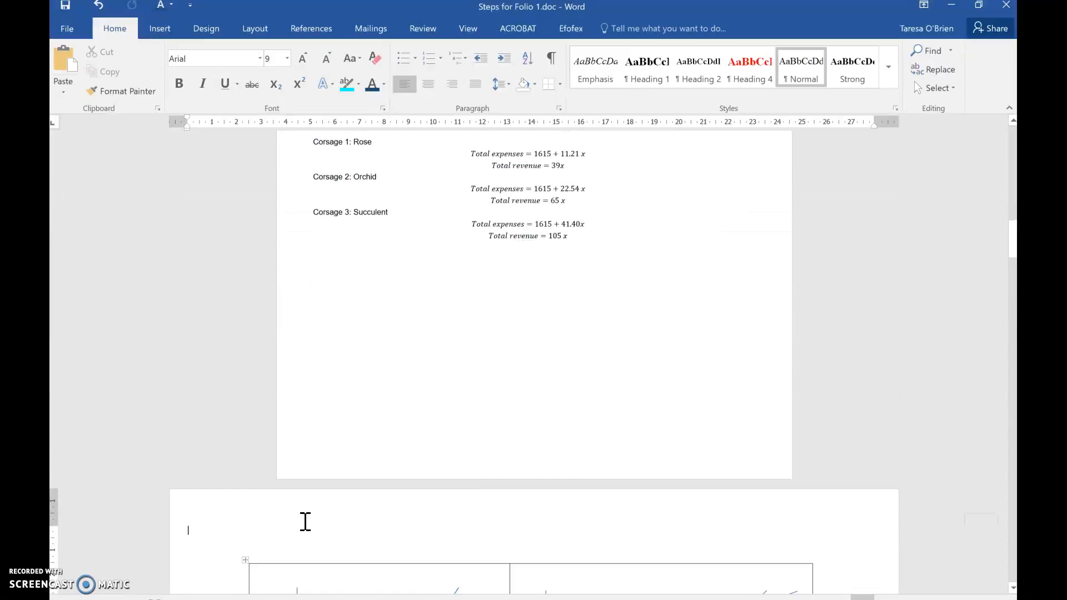
scroll(305, 525, down, 3)
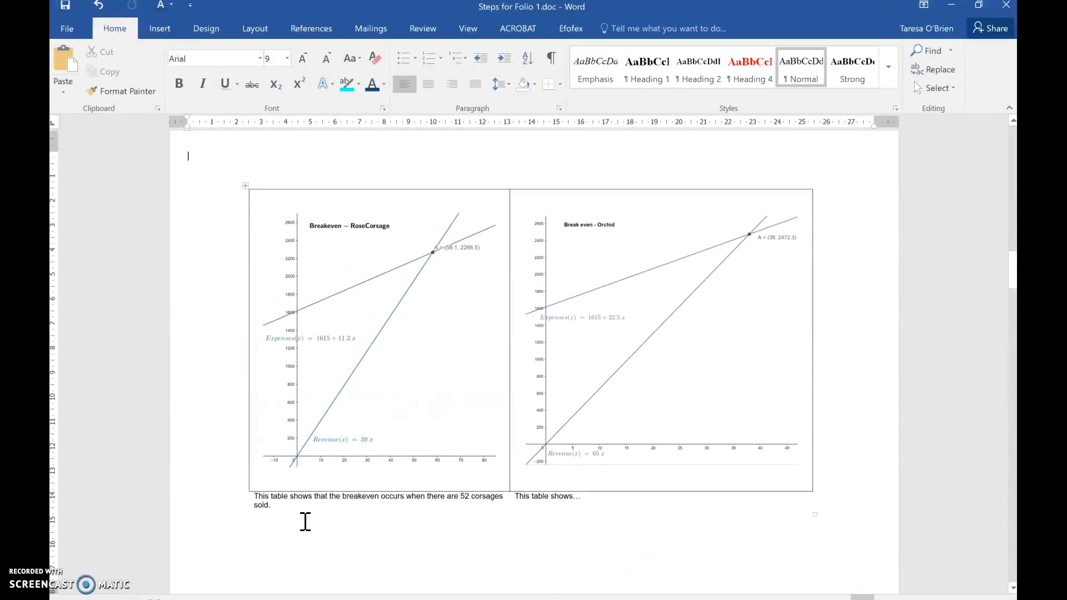
ctrl+scroll(305, 521, down, 2)
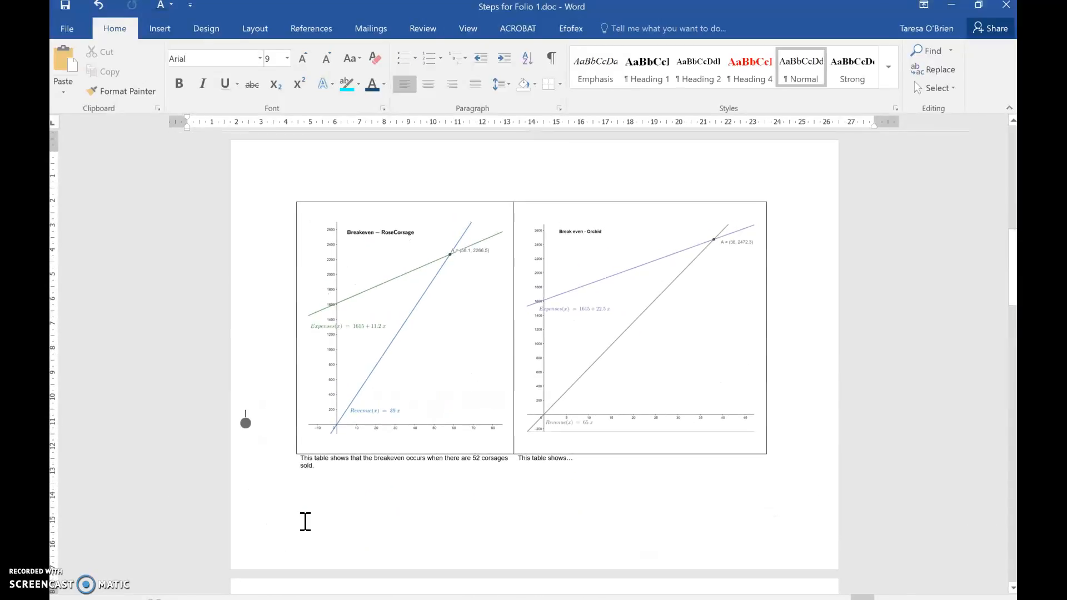